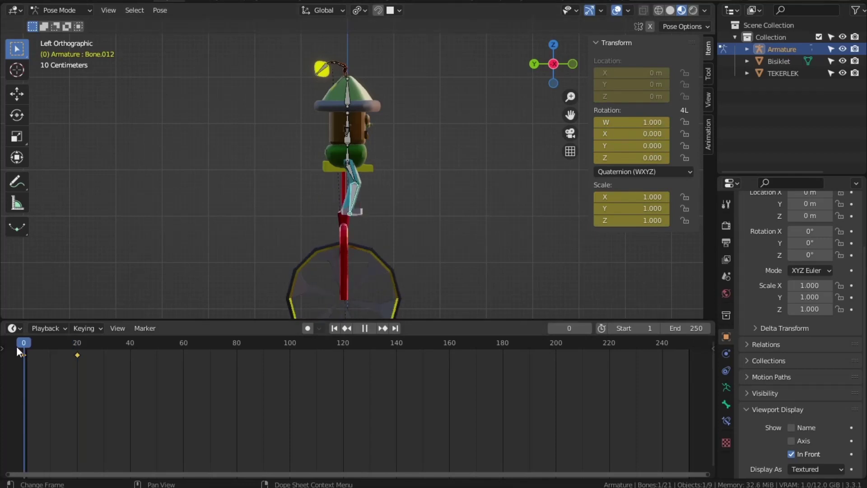
- At frame 40, swing the selected leg bone into the opposite pedalling pose and insert a keyframe
left_click_drag(130, 350, 75, 343)
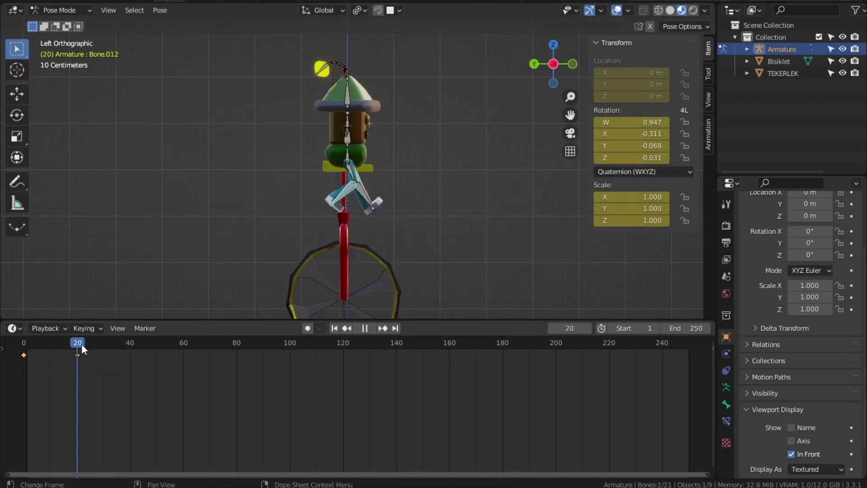
key("Escape")
left_click_drag(344, 200, 369, 198)
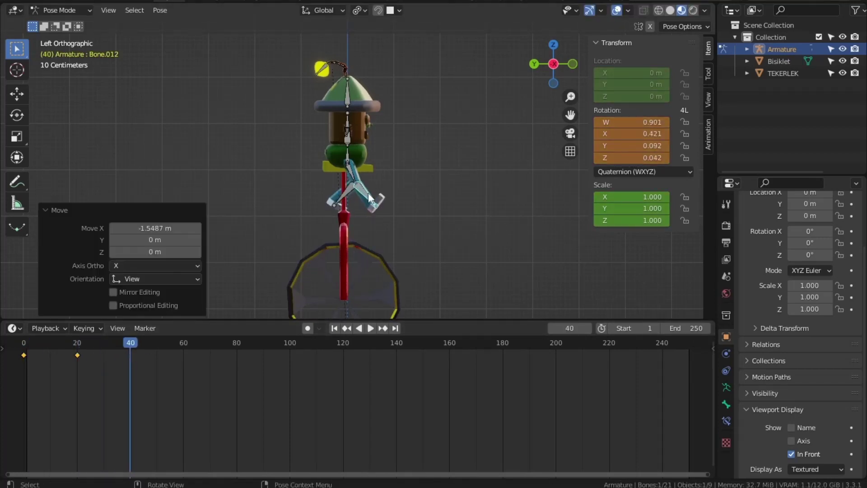
key("i")
- Duplicate the leg bone's keyframes from frames 20 and 40 to frames 60 and 80
left_click_drag(170, 343, 2, 348)
key("space")
key("shift+d")
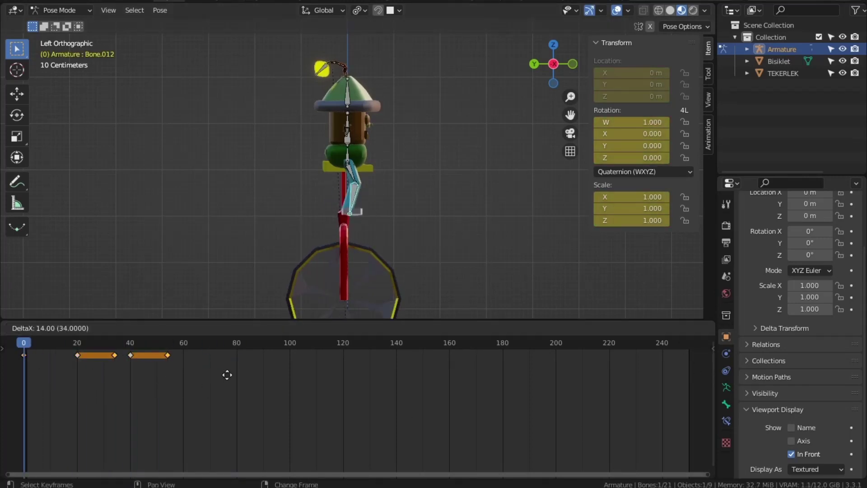
left_click(294, 377)
- Hide the viewport overlays and play the leg animation, viewing the character from the front and from behind
middle_click_drag(434, 226, 393, 244)
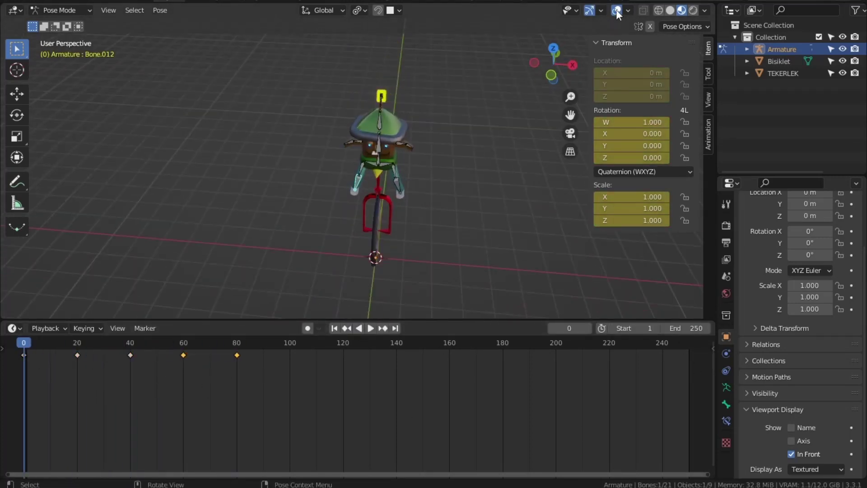
left_click(617, 10)
left_click(371, 329)
key("space")
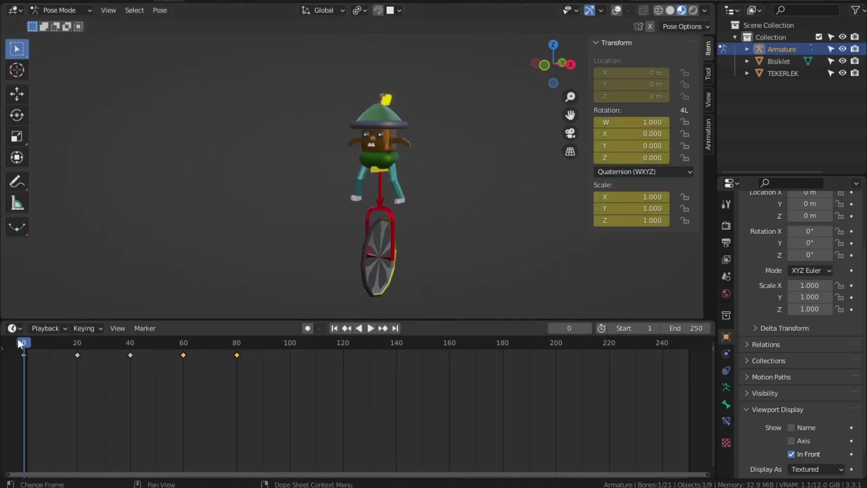
key("space")
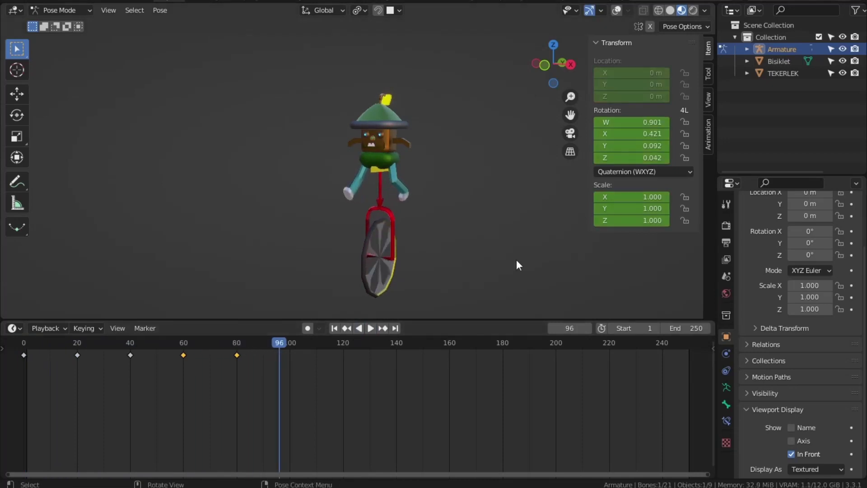
middle_click_drag(516, 259, 291, 286)
key("shift+Left")
left_click(369, 328)
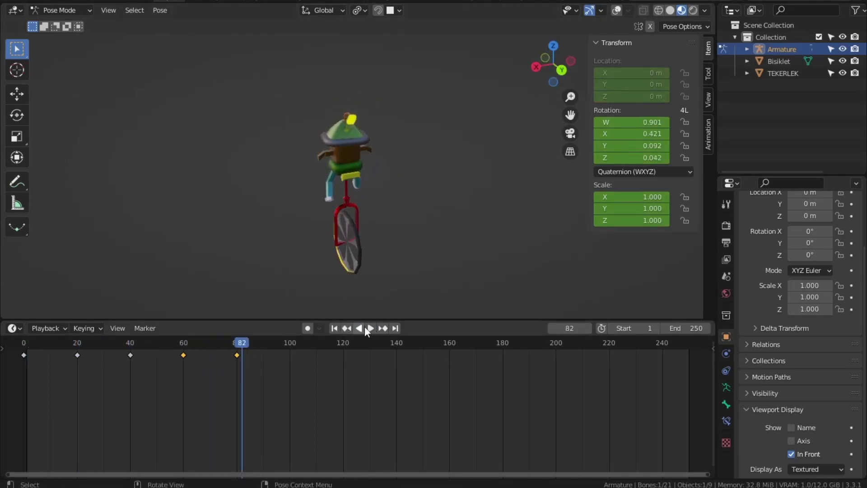
- Return to frame 1, show the overlays again and select the character's left forearm bone in a close-up view
left_click(336, 327)
key("shift+alt+z")
left_click(340, 177)
middle_click_drag(340, 178, 196, 178)
key("KP_3")
scroll(435, 102, "up", 5)
middle_click_drag(435, 102, 290, 219)
key("r")
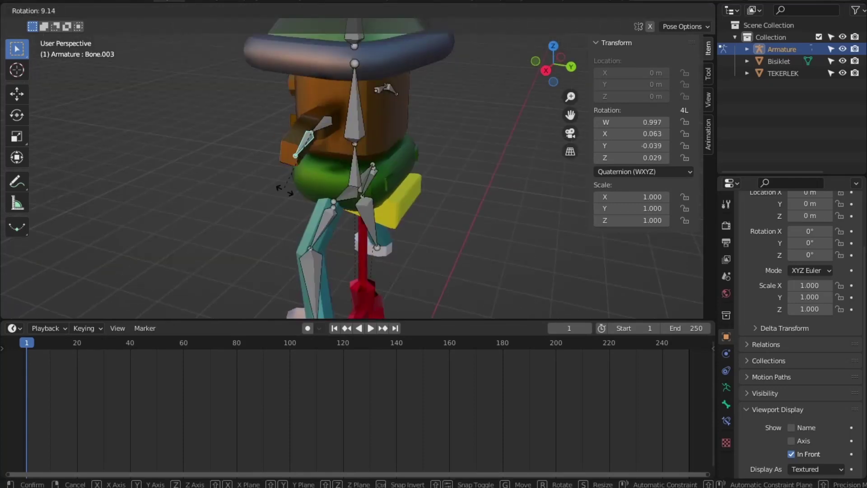
key("r")
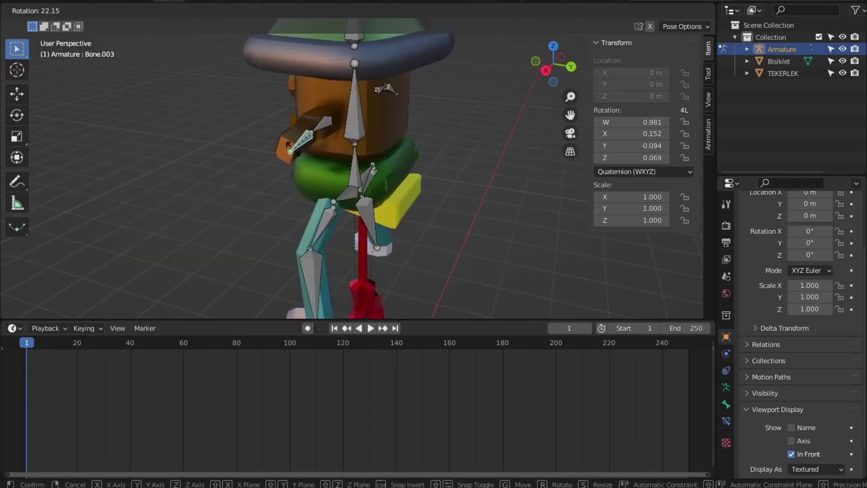
key("Escape")
- Keyframe the left forearm bone's rest pose at frame 1, and keyframe it rotated upward at frame 20
key("i")
left_click_drag(54, 346, 77, 348)
key("r")
middle_click_drag(407, 136, 554, 116)
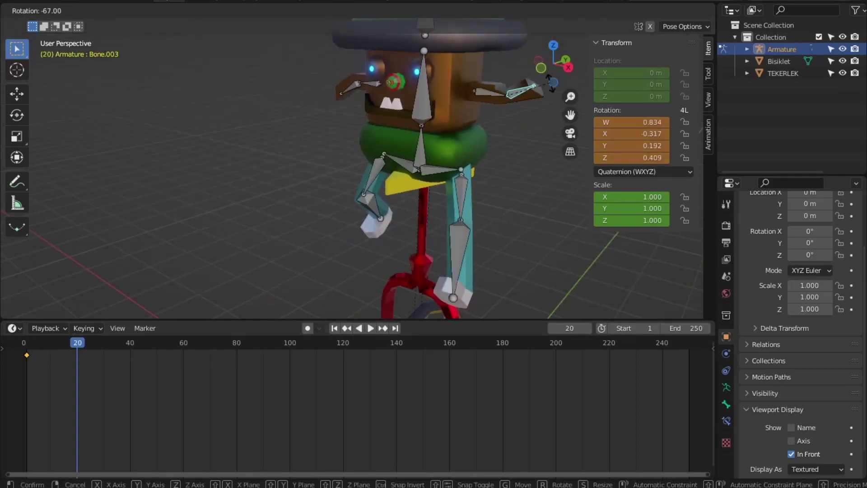
key("Return")
middle_click_drag(451, 136, 351, 120)
key("i")
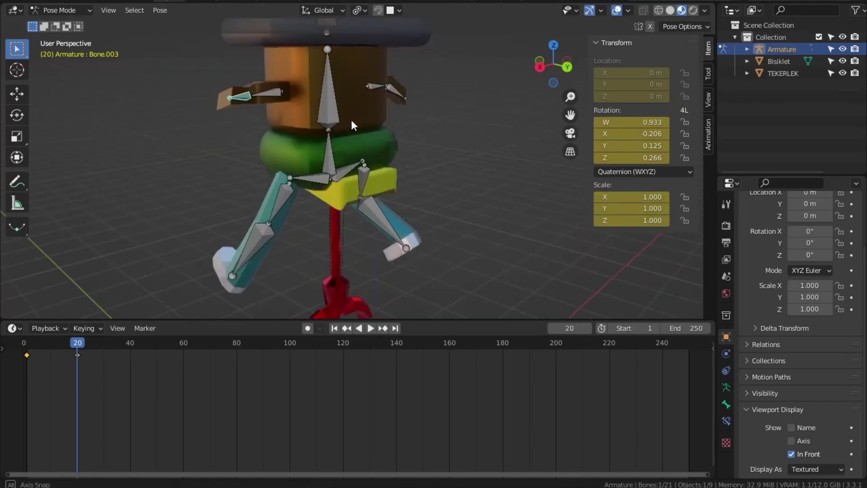
- At frame 40, rotate the left forearm bone 100° so it hangs downward and insert a keyframe
left_click_drag(83, 344, 129, 346)
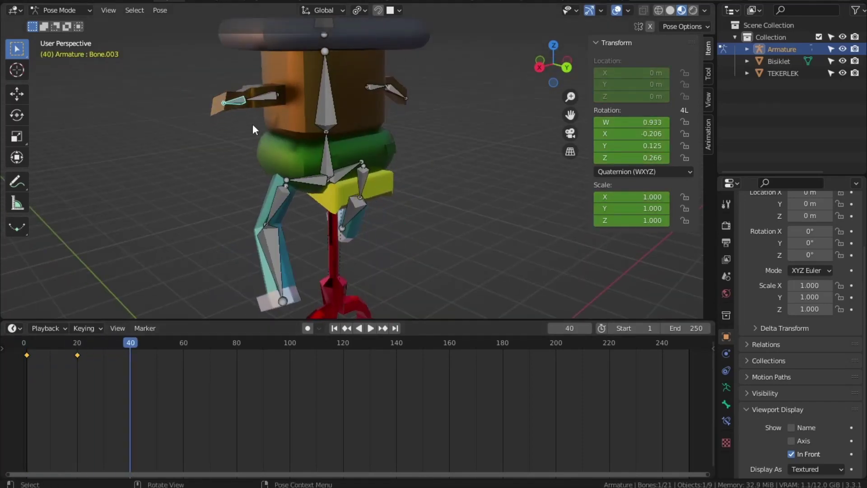
key("r")
middle_click_drag(211, 148, 356, 156)
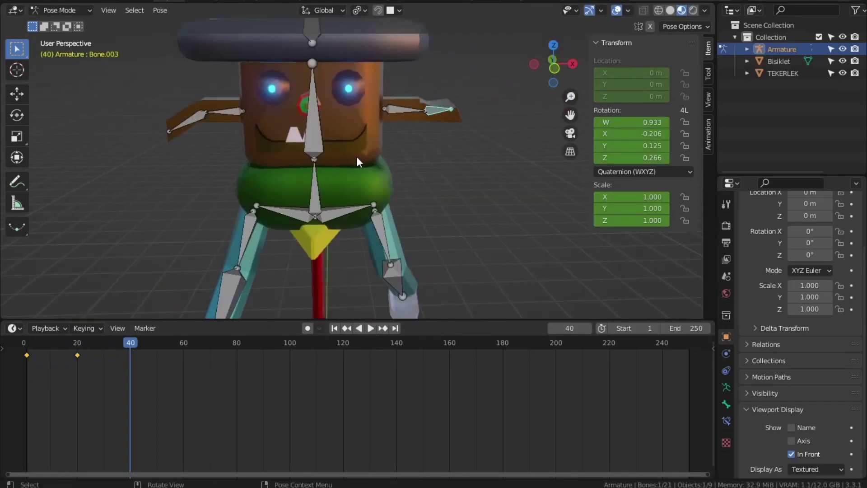
left_click(412, 140)
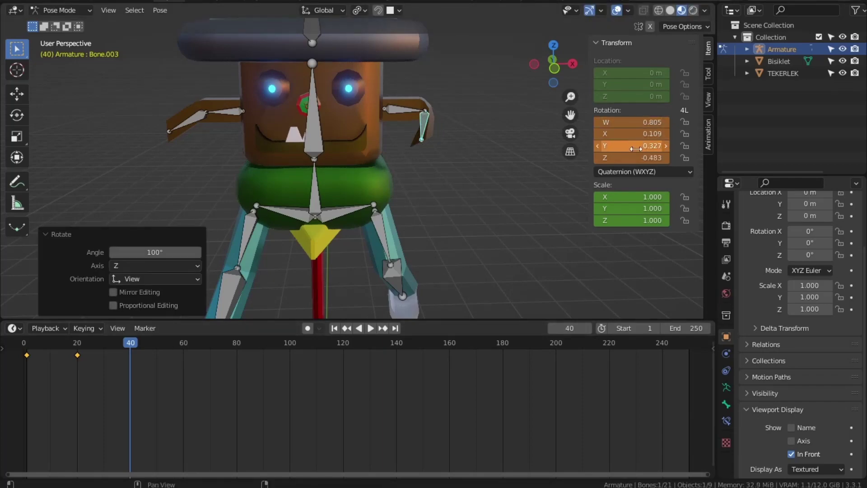
key("i")
- Duplicate the forearm bone's keyframes from frames 20 and 40 to frames 60 and 80
key("space")
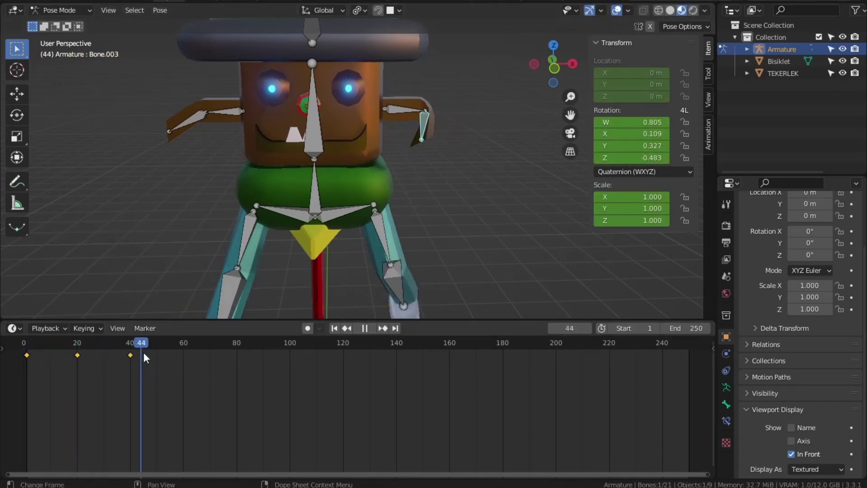
key("Escape")
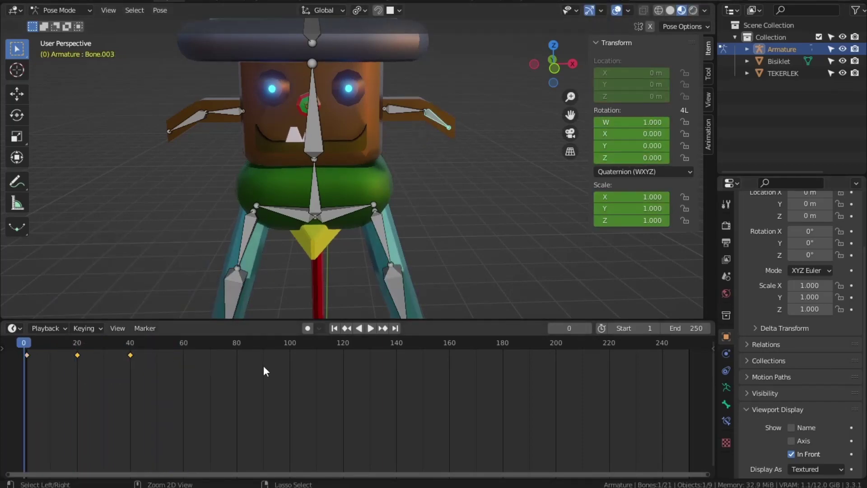
key("shift+d")
left_click(324, 360)
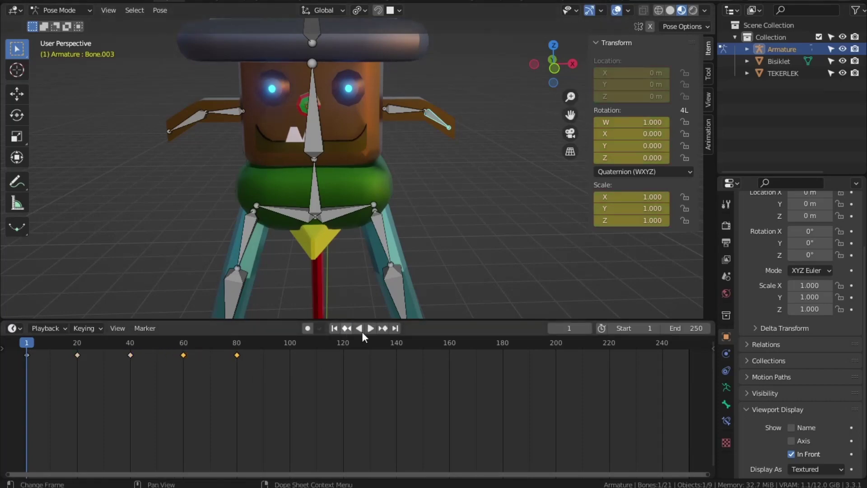
- Play and scrub the arm animation while viewing the character from behind
left_click(369, 328)
middle_click_drag(357, 293, 238, 240)
left_click(79, 347)
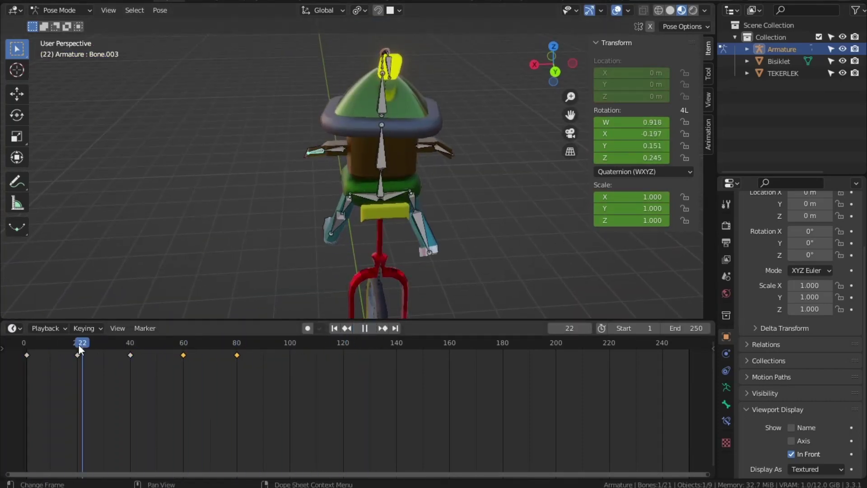
key("Escape")
left_click(383, 194)
key("g")
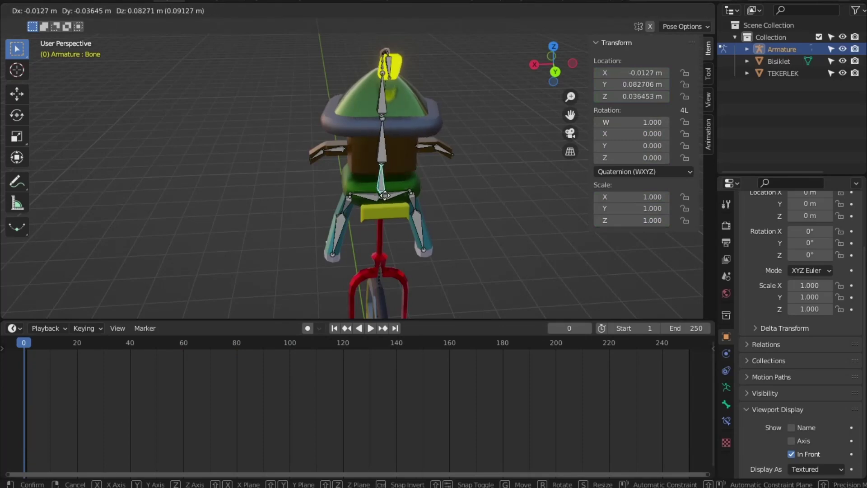
key("Escape")
key("g")
key("Escape")
- Select the character's left hip bone and keyframe its rest pose at frame 0
scroll(339, 229, "up", 4)
left_click(362, 219)
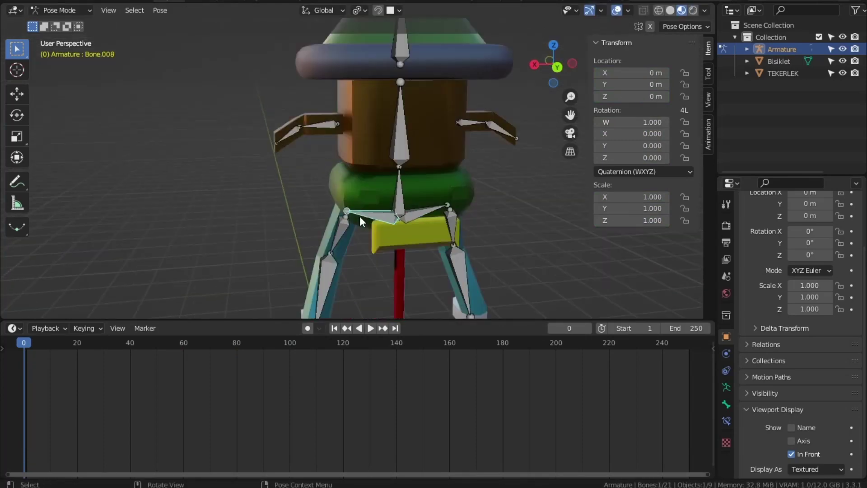
key("g")
key("Escape")
key("KP_5")
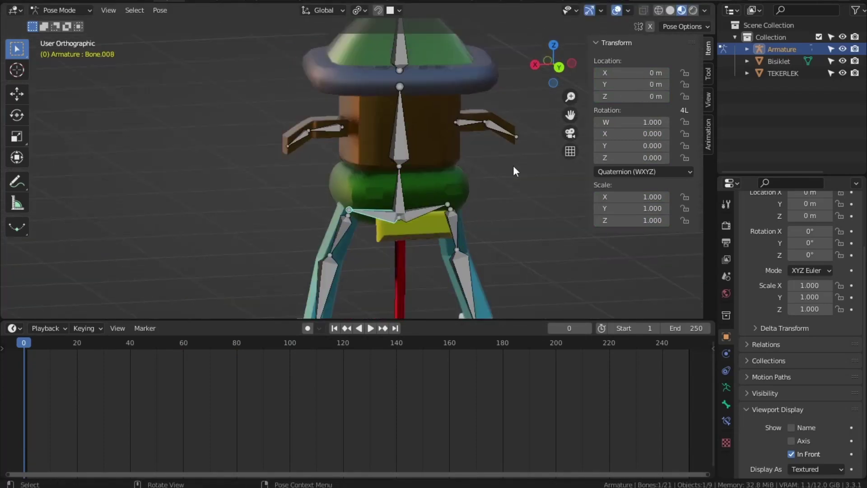
key("KP_3")
key("i")
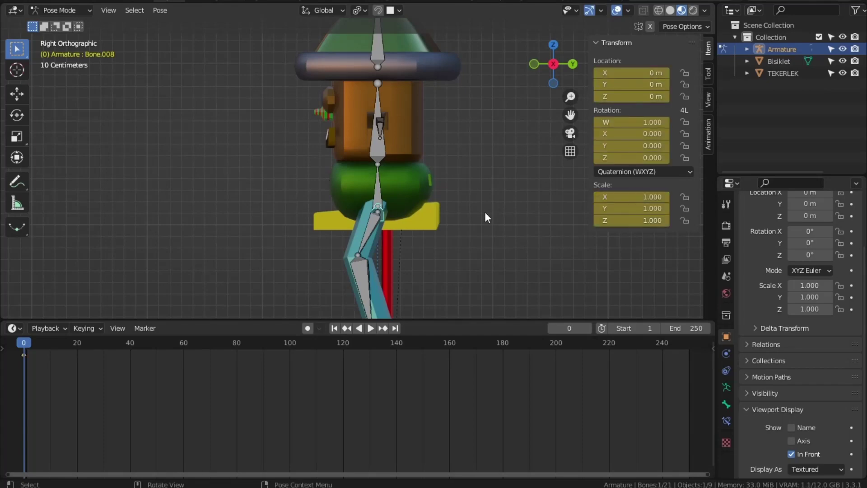
- At frame 20, raise the left hip bone by about 0.07 m and insert a keyframe
left_click_drag(24, 343, 77, 343)
middle_click_drag(452, 223, 376, 210)
key("g")
left_click(378, 204)
key("i")
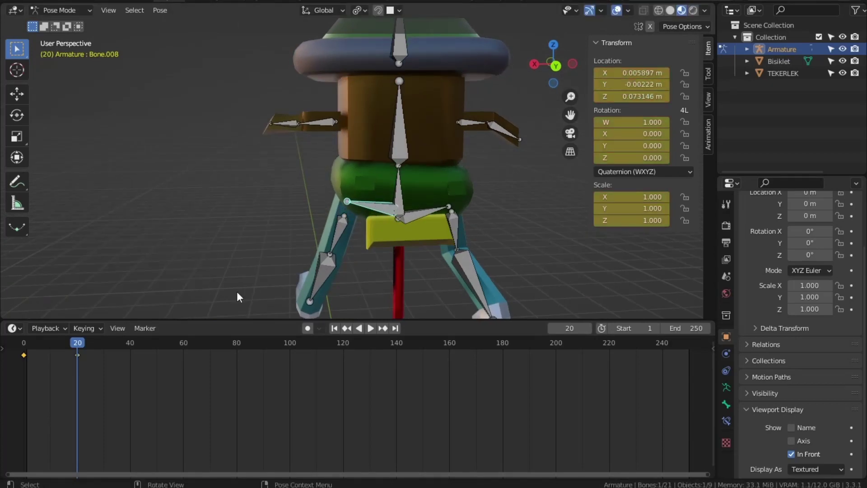
- Keyframe the left hip bone back at its rest location at frame 40
left_click_drag(69, 348, 131, 357)
key("g")
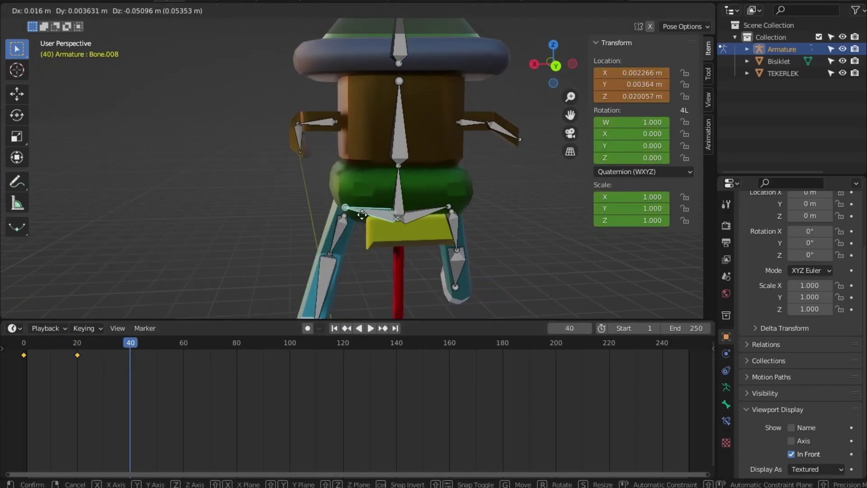
left_click(368, 216)
left_click(17, 346)
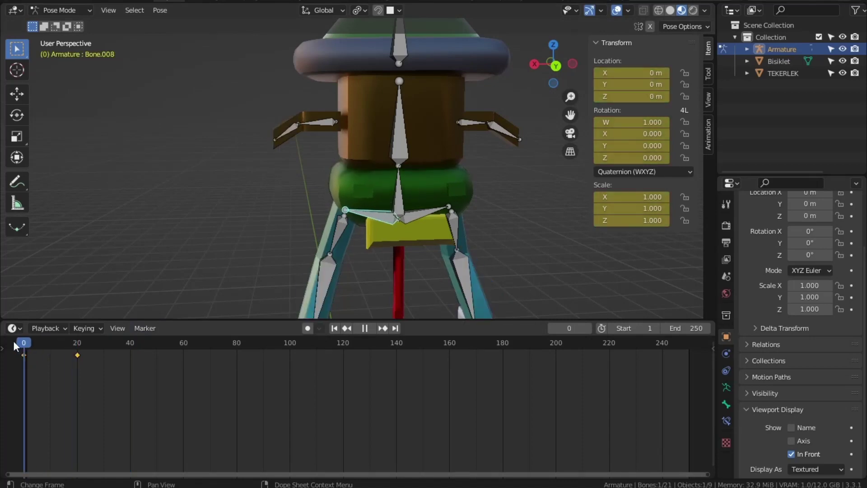
key("ctrl+z")
key("i")
- Duplicate the left hip bone's keyframes from frames 20 and 40 to frames 60 and 80
left_click(28, 343)
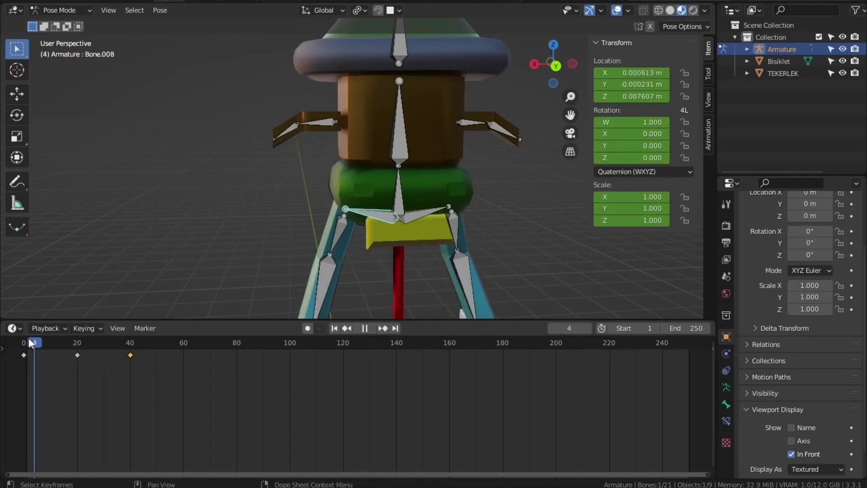
key("space")
left_click(189, 353)
key("shift+d")
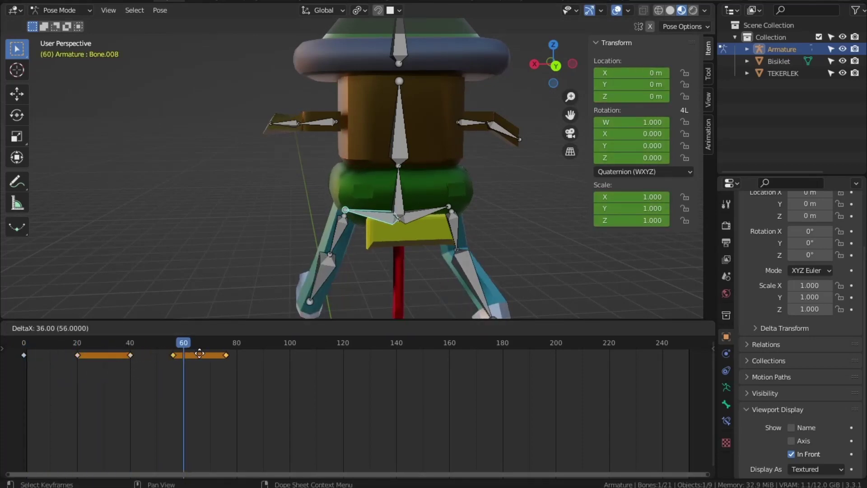
left_click(209, 360)
- Play the whole animation from behind and from the front with the viewport overlays hidden
key("shift+Left")
scroll(658, 316, "down", 4)
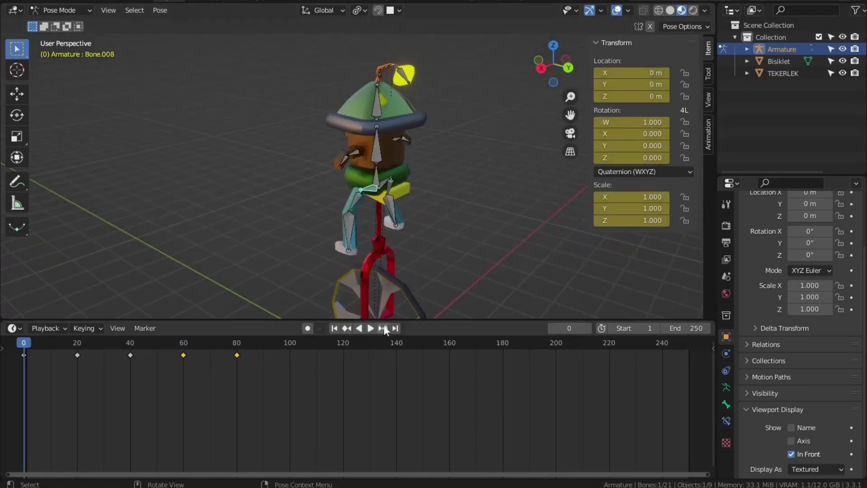
key("space")
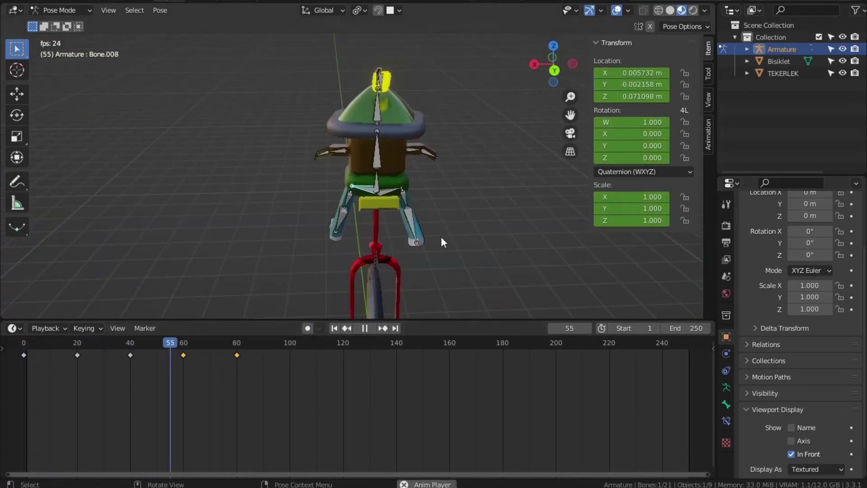
key("KP_0")
key("shift+alt+z")
key("space")
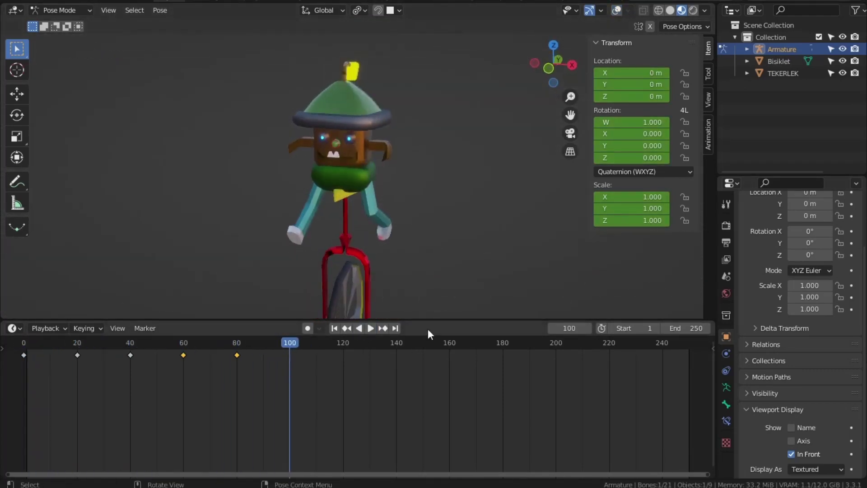
key("shift+Left")
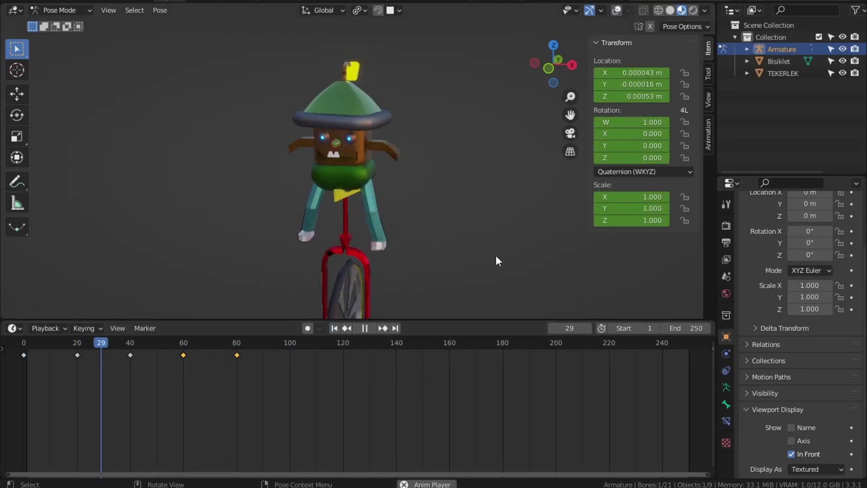
left_click(207, 345)
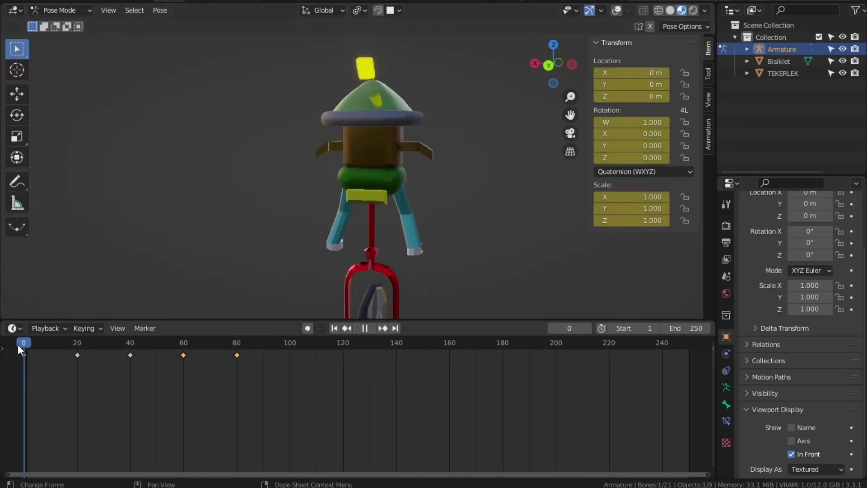
- Show the overlays again, select the character's right hip bone and keyframe its rest pose at frame 0
left_click(621, 10)
key("space")
left_click_drag(19, 341, 65, 354)
left_click_drag(170, 355, 133, 368)
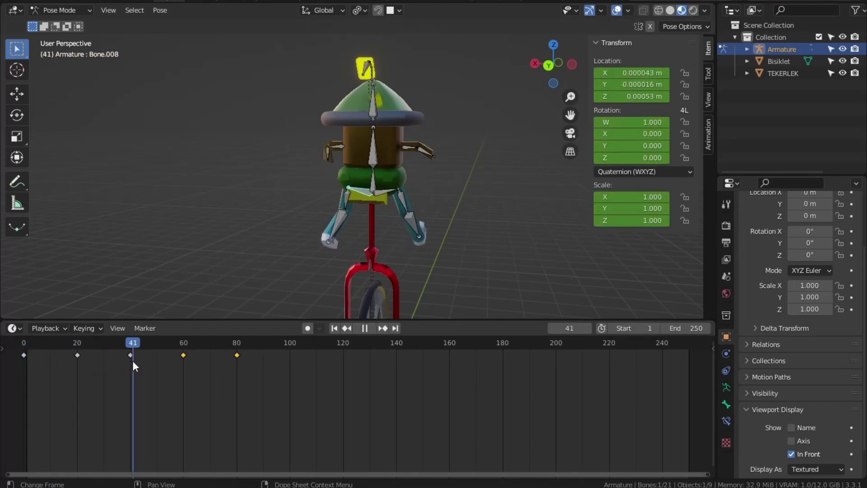
key("Escape")
left_click(396, 193)
key("i")
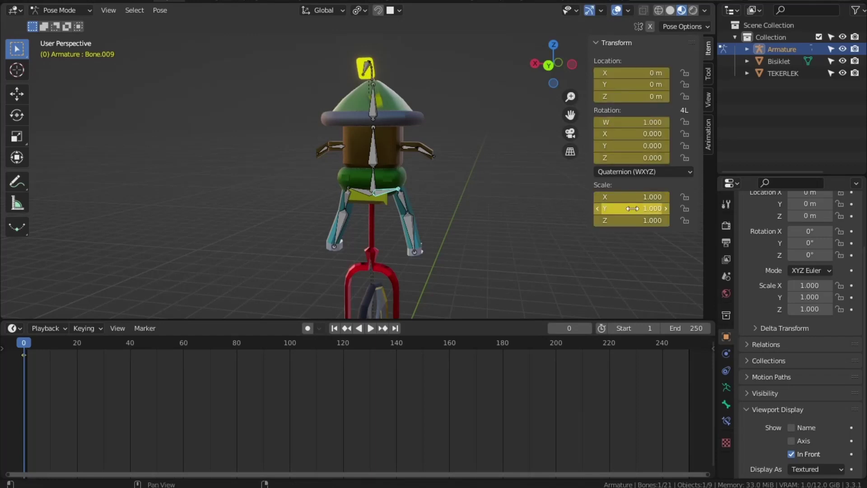
- At frame 40, raise the character's right hip bone about 0.066 m on Z and keyframe it
key("space")
key("space")
scroll(515, 213, "up", 4)
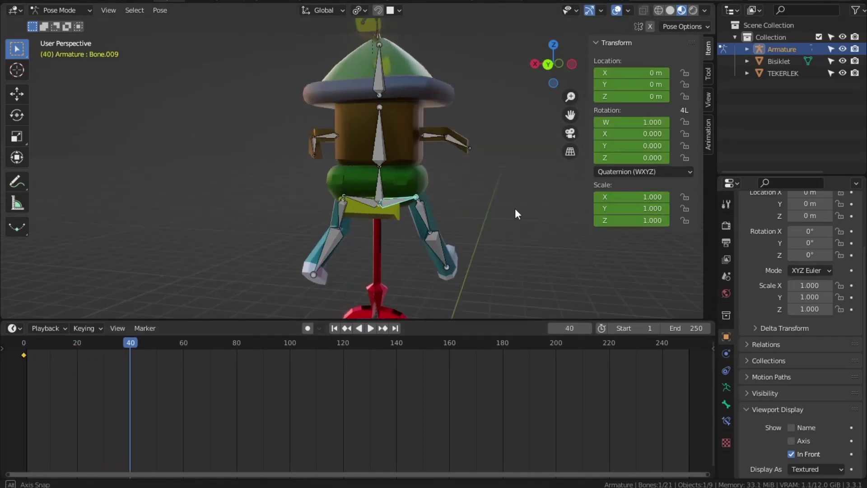
key("g")
left_click(445, 216)
key("i")
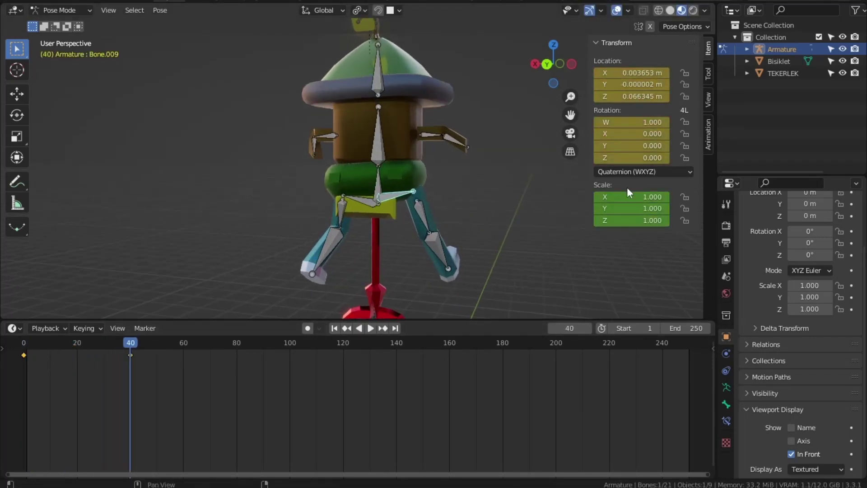
- Duplicate the right hip bone's rest keyframe from frame 0 to frame 60
key("space")
left_click_drag(113, 359, 137, 355)
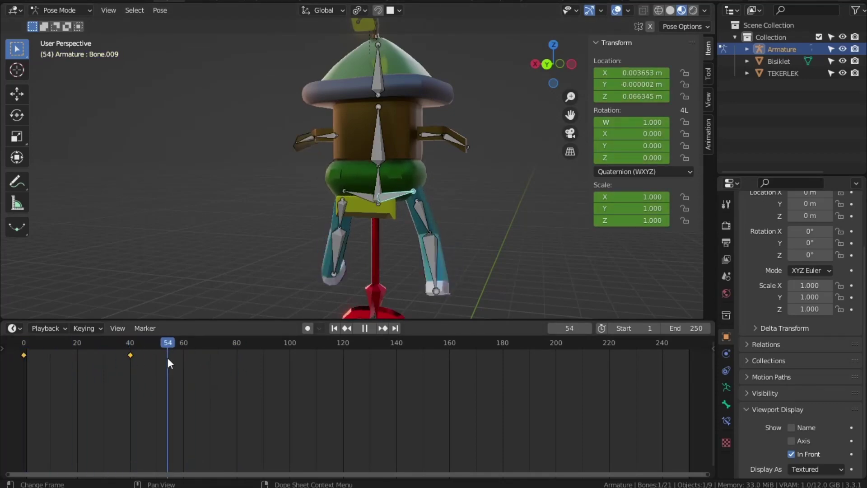
key("space")
key("shift+d")
left_click(198, 350)
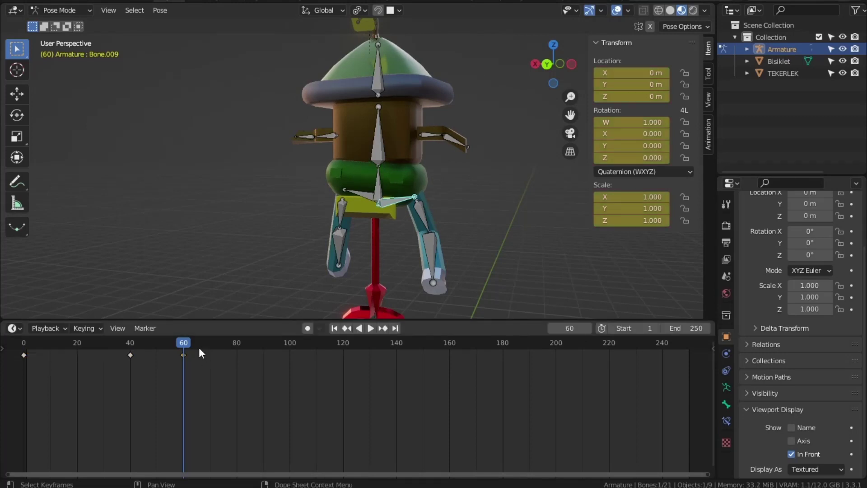
- Duplicate the right hip bone's raised keyframe from frame 40 to frame 80
left_click_drag(198, 348, 24, 342)
scroll(495, 199, "down", 4)
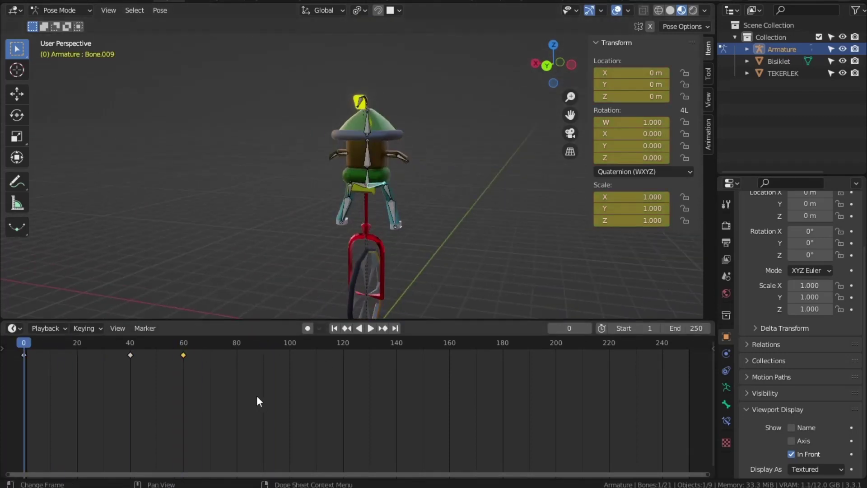
left_click_drag(239, 388, 137, 383)
key("shift+d")
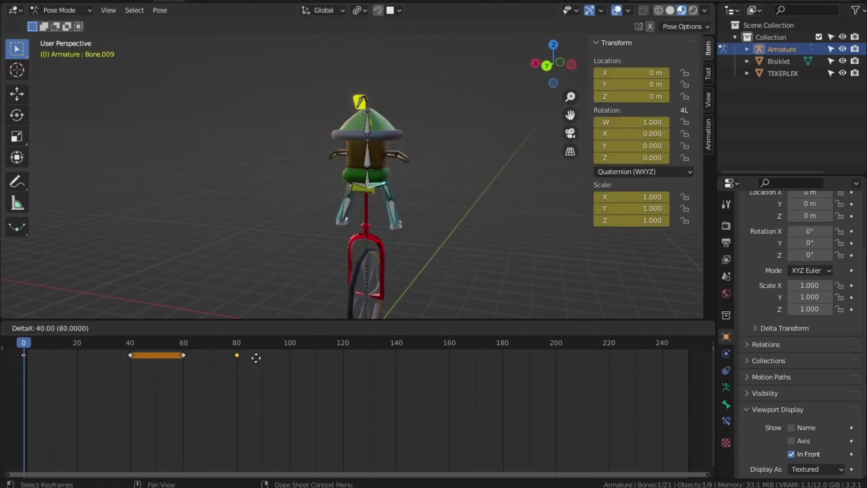
left_click(204, 355)
- Hide the viewport overlays and make the environment background visible through the viewport shading settings
mouse_move(244, 201)
middle_mouse_down()
mouse_move(328, 182)
mouse_move(452, 113)
middle_mouse_up()
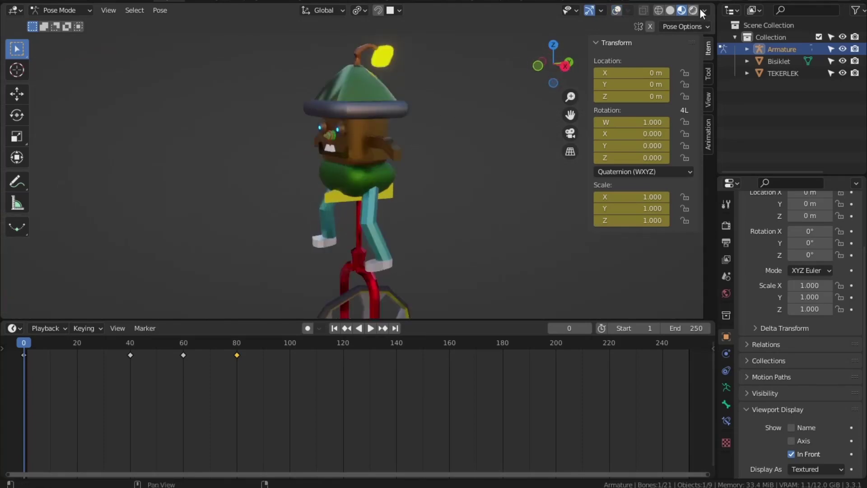
left_click(705, 10)
left_click_drag(643, 168, 677, 168)
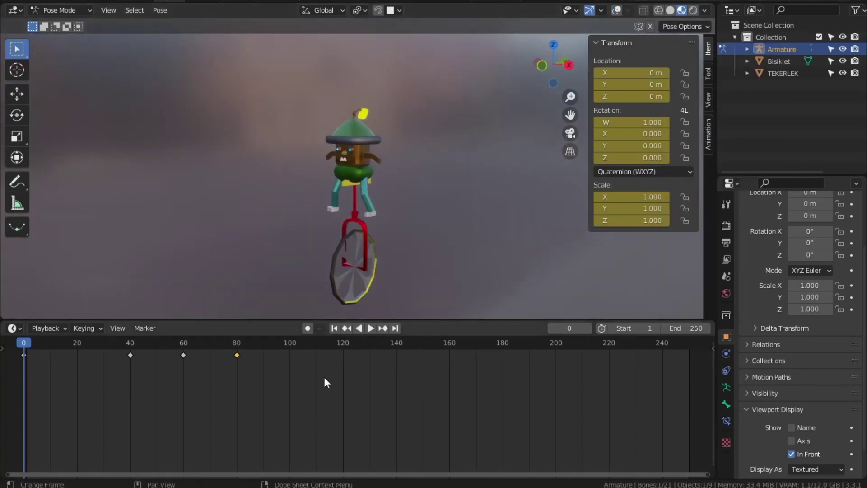
- Play the animation from the start and check the hip motion from the front and from behind
key("space")
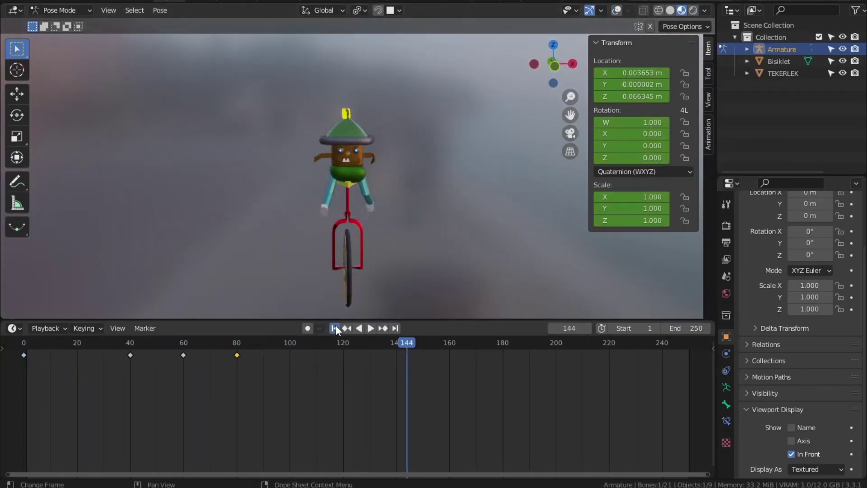
left_click(335, 328)
scroll(326, 265, "up", 3)
key("space")
middle_click_drag(326, 264, 2, 315)
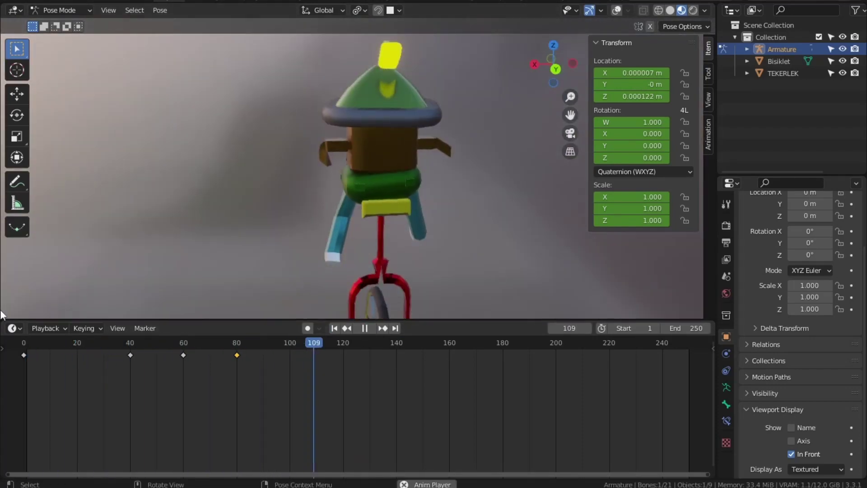
left_click(334, 328)
left_click(367, 327)
left_click(367, 328)
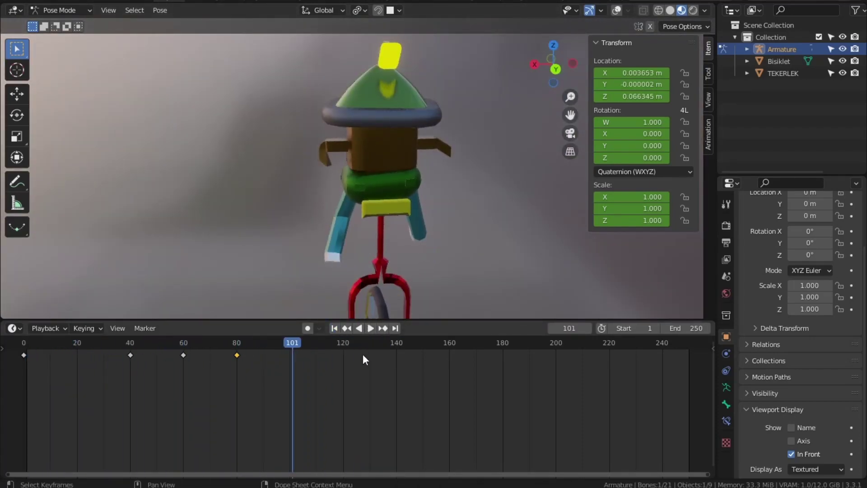
- Show the overlays again, select the character's right upper arm bone and keyframe its rest pose at frame 0
middle_click_drag(387, 268, 292, 180)
left_click(618, 9)
scroll(411, 182, "up", 5)
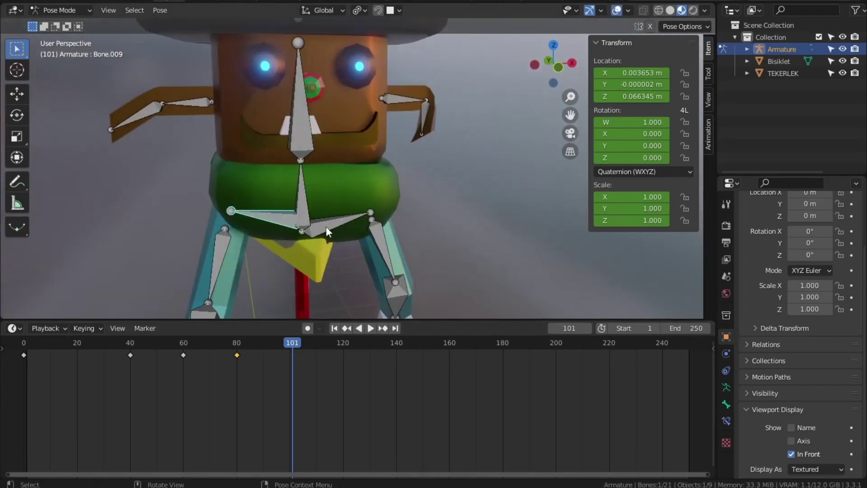
key("shift+Left")
middle_click_drag(273, 189, 456, 190)
key("ctrl+z")
left_click(271, 142)
key("i")
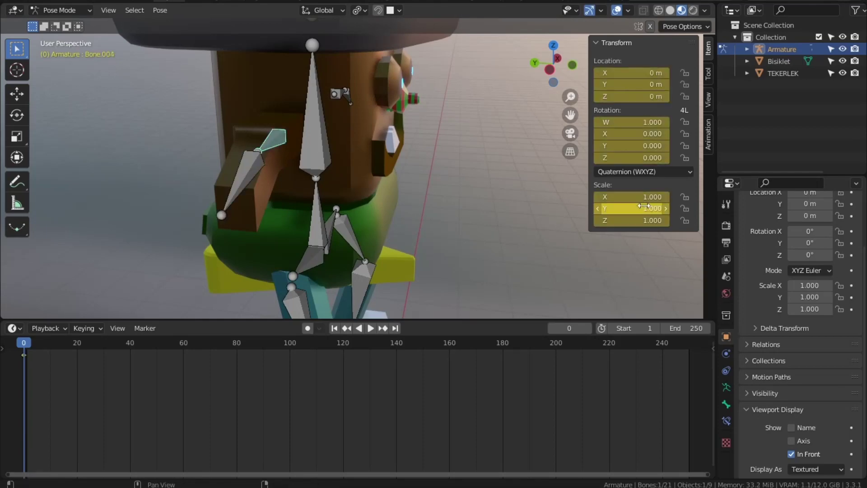
- At frame 20, rotate the right upper arm bone about 10.6° in the front view and keyframe it
middle_click_drag(271, 142, 56, 246)
left_click_drag(56, 344, 87, 344)
middle_click_drag(73, 226, 41, 253)
left_click_drag(23, 343, 85, 346)
key("g")
key("r")
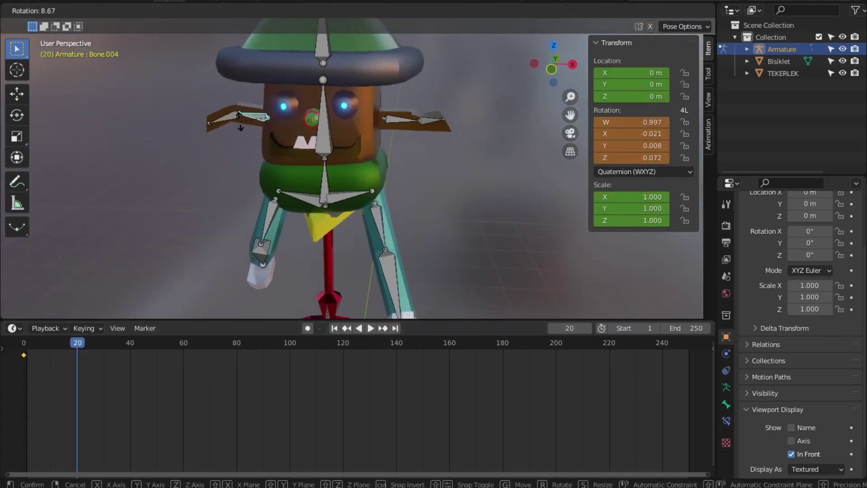
left_click(253, 119)
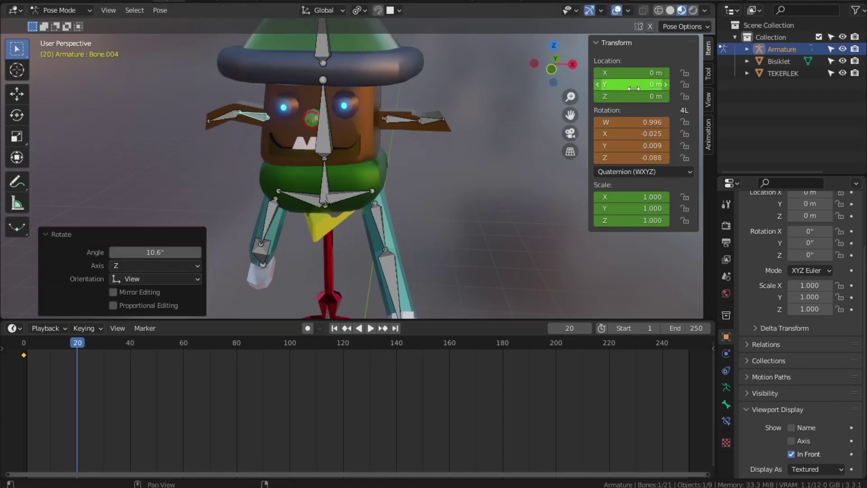
key("i")
- Duplicate the right upper arm bone's rest keyframe from frame 0 to frame 40 and play the arm motion
left_click_drag(76, 351, 168, 342)
key("shift+d")
left_click(167, 343)
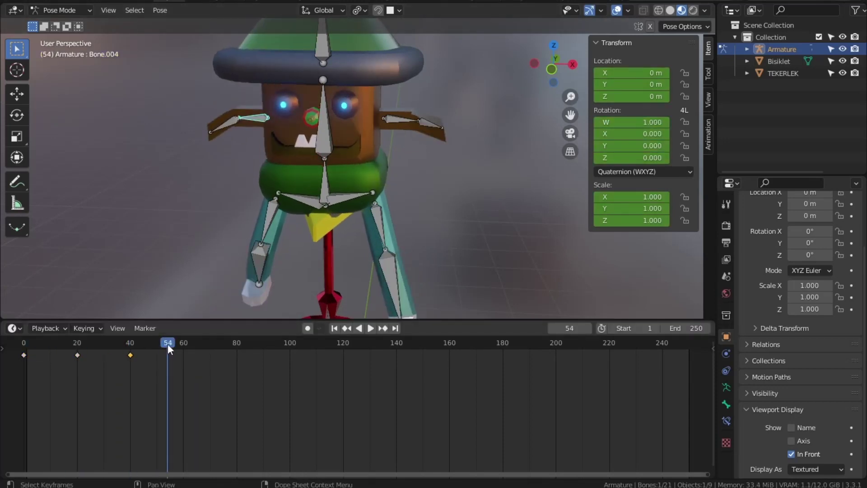
key("space")
left_click(62, 342)
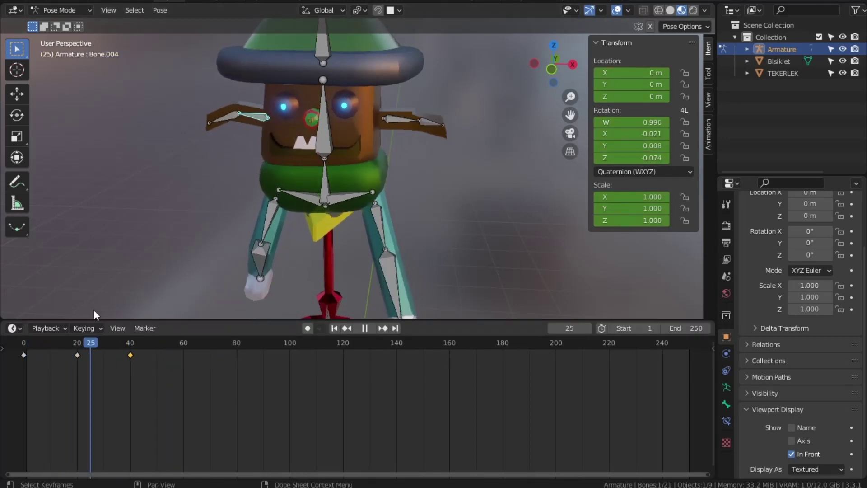
key("space")
- Select the character's right forearm bone and keyframe its rest pose at frame 1
left_click(228, 125)
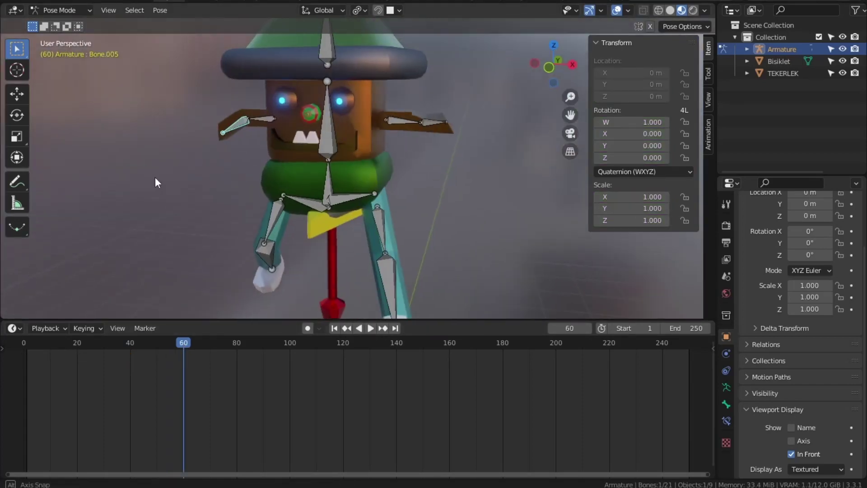
middle_click_drag(156, 177, 364, 137)
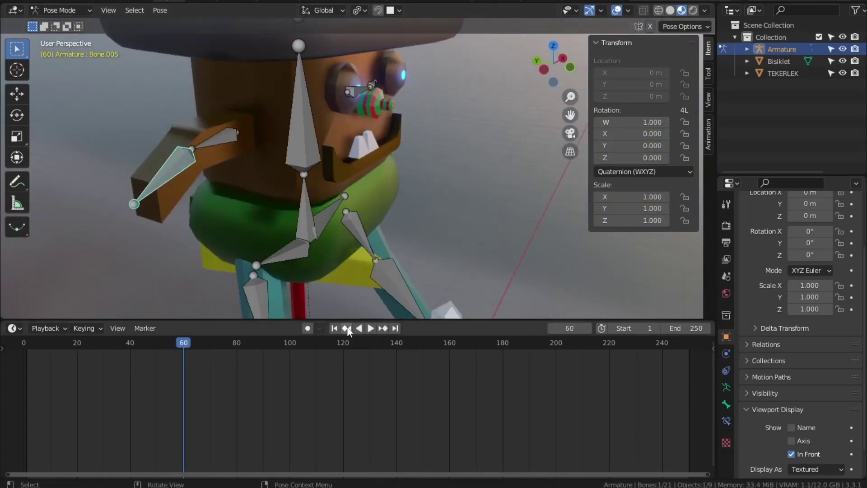
left_click(334, 329)
middle_click_drag(488, 189, 557, 113)
key("i")
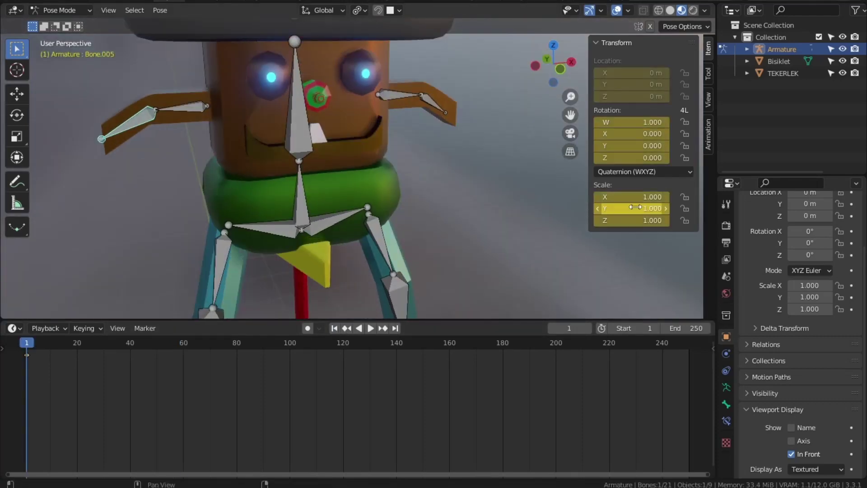
- Rotate the right forearm bone at frame 20 and keyframe it
key("space")
left_click(368, 328)
left_click(78, 342)
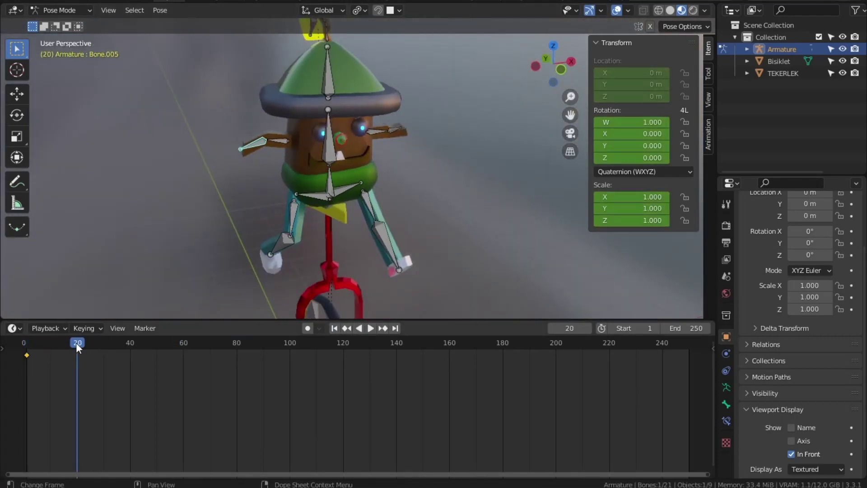
key("r")
left_click(645, 118)
key("i")
- Keyframe the right forearm bone rotated upward by about 165° at frame 40 and play the animation
left_click_drag(45, 347, 130, 346)
key("r")
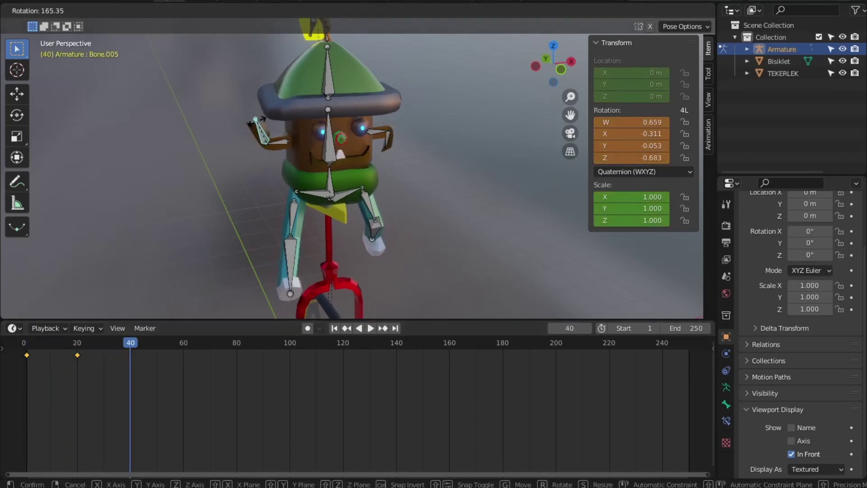
left_click(258, 120)
key("i")
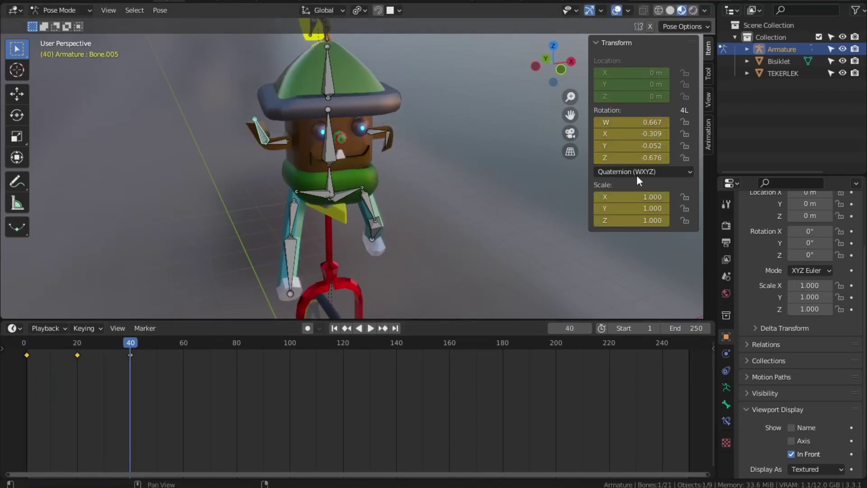
left_click(334, 328)
left_click(370, 328)
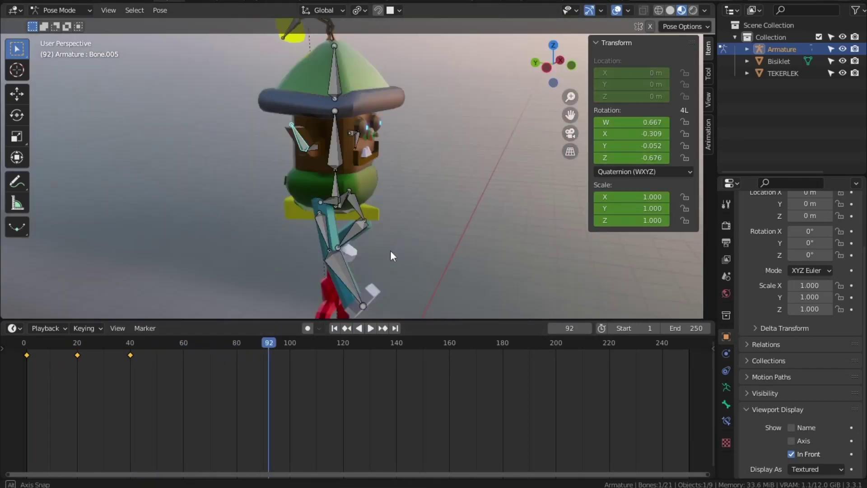
- Duplicate the right forearm bone's rest keyframe from frame 1 to frame 80
left_click(122, 345)
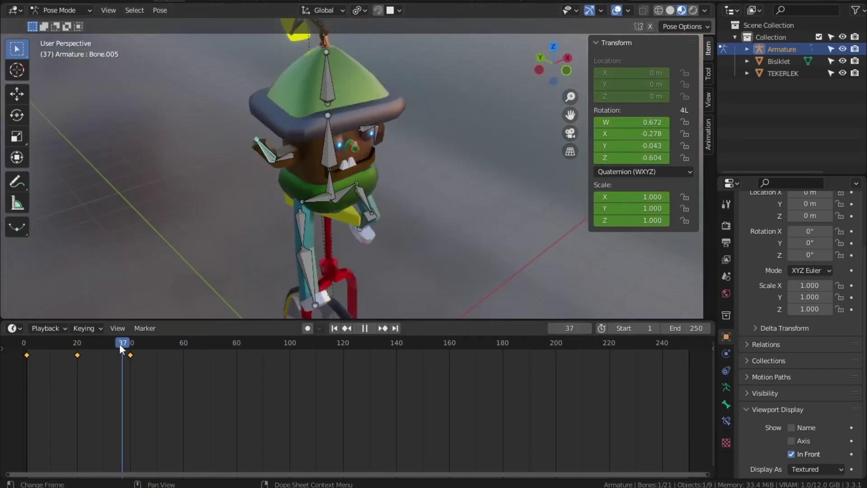
left_click_drag(119, 343, 186, 340)
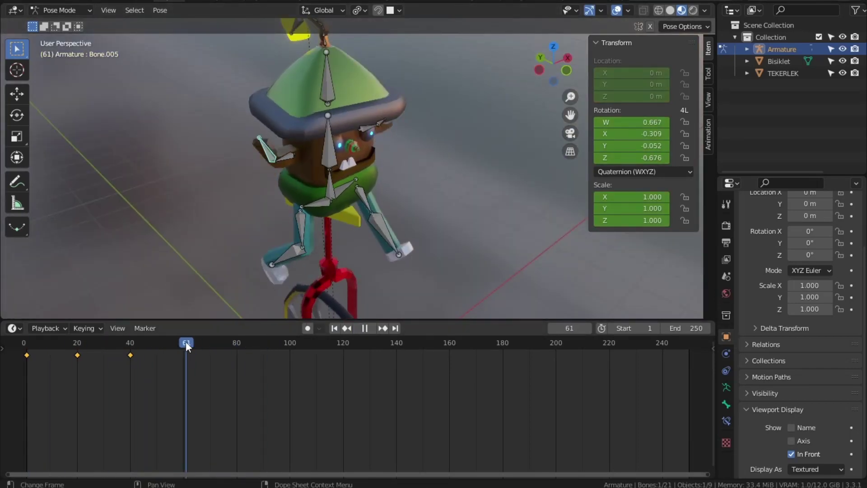
key("space")
key("shift+d")
left_click(377, 364)
- Play the whole animation from behind with the viewport overlays hidden
left_click(334, 327)
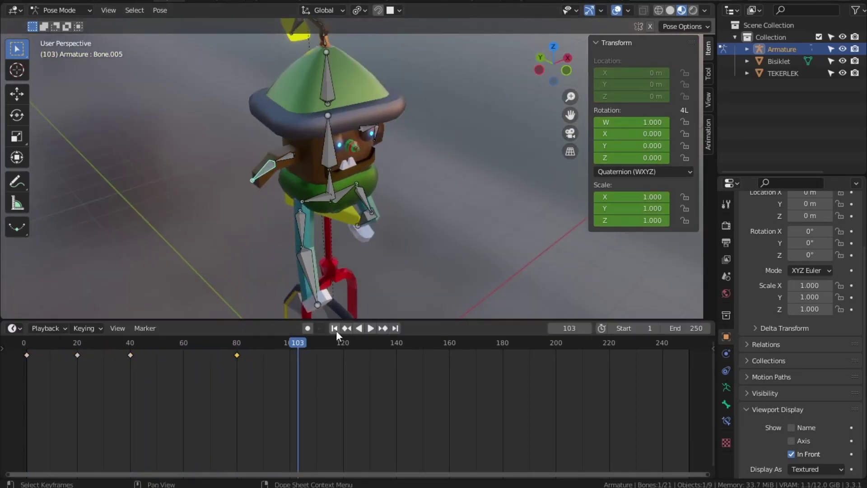
left_click(370, 328)
middle_click_drag(280, 217, 365, 267)
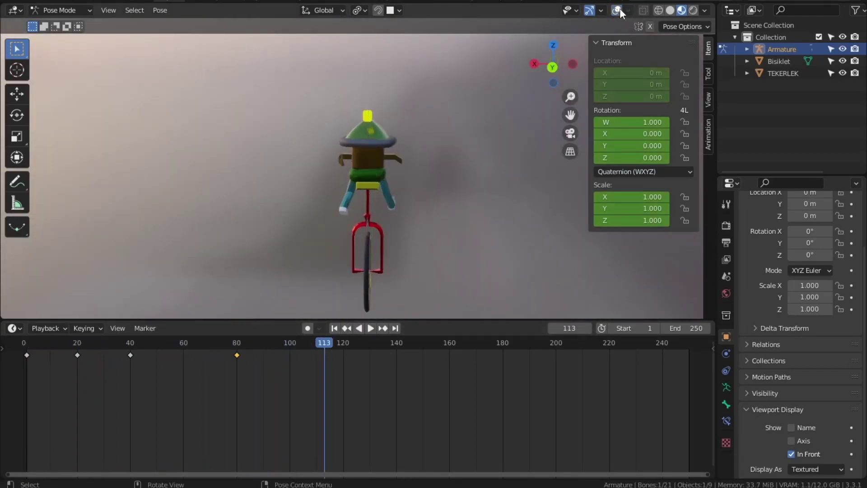
left_click(334, 328)
left_click(370, 328)
middle_click_drag(373, 313, 420, 247)
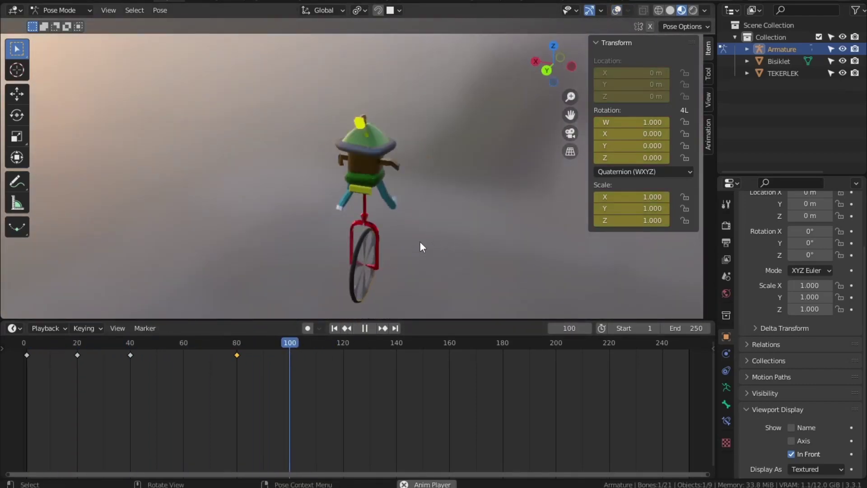
- Set the animation's end frame to 82 and play the shortened loop from the start
left_click_drag(699, 345, 685, 343)
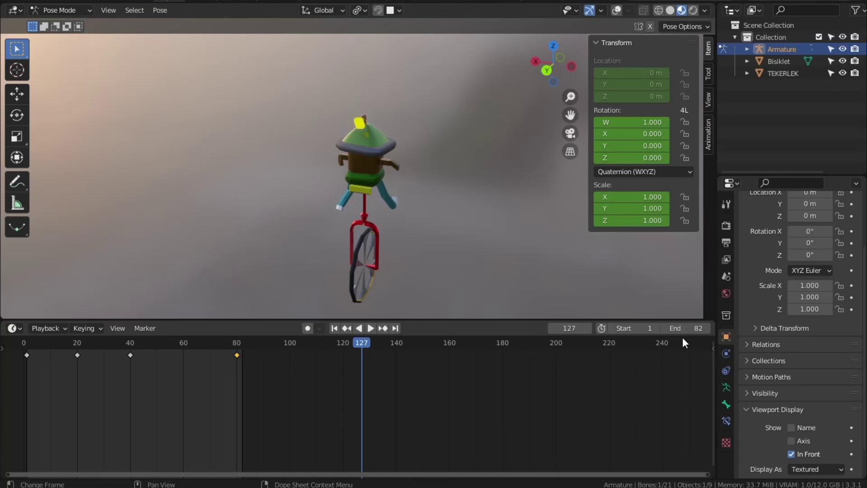
left_click(335, 327)
left_click(370, 328)
middle_click_drag(472, 215, 363, 207)
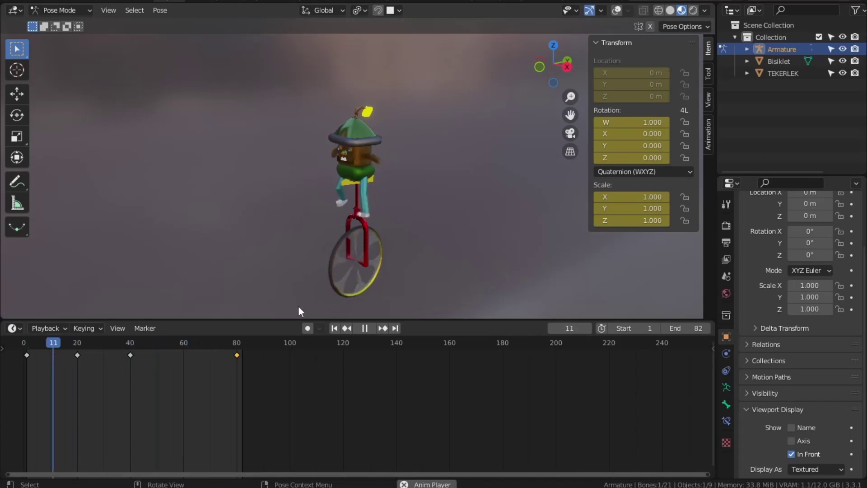
left_click(365, 328)
- Set the animation's end frame to 150 and play it
left_click_drag(685, 327, 704, 328)
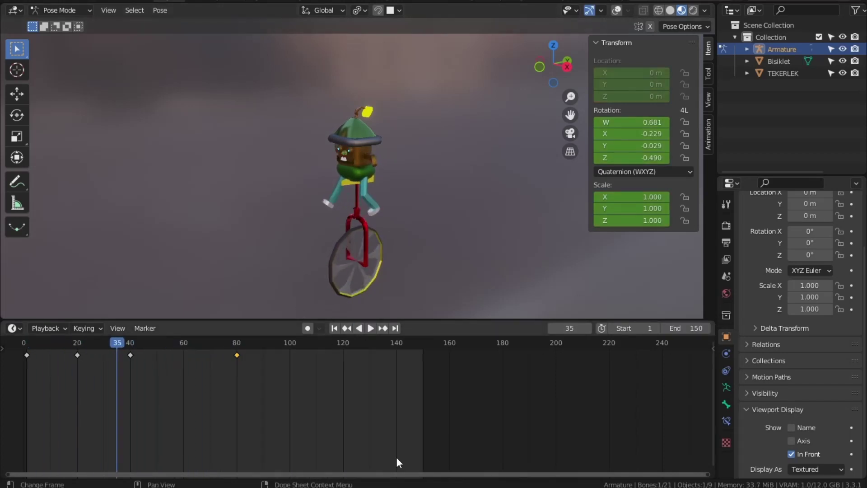
scroll(397, 461, "down", 1)
key("space")
- Duplicate the right forearm bone's keyframe from frame 80 to frame 100 and review the motion
left_click(265, 343)
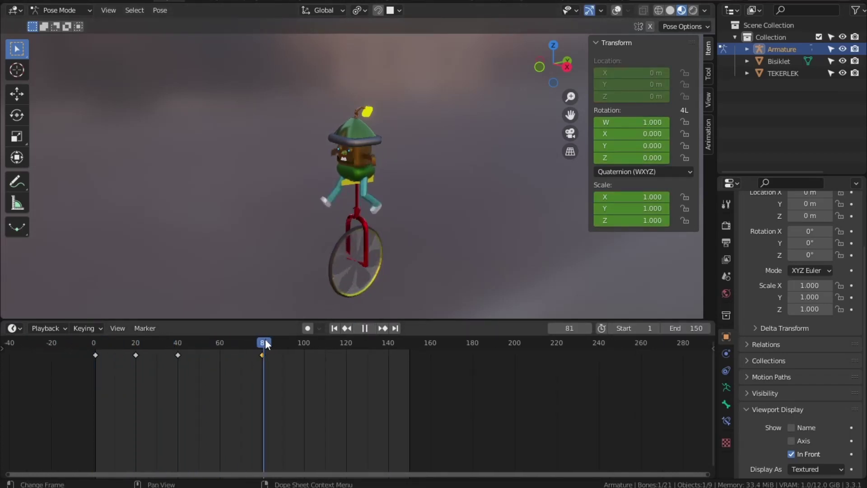
key("shift+d")
left_click(583, 371)
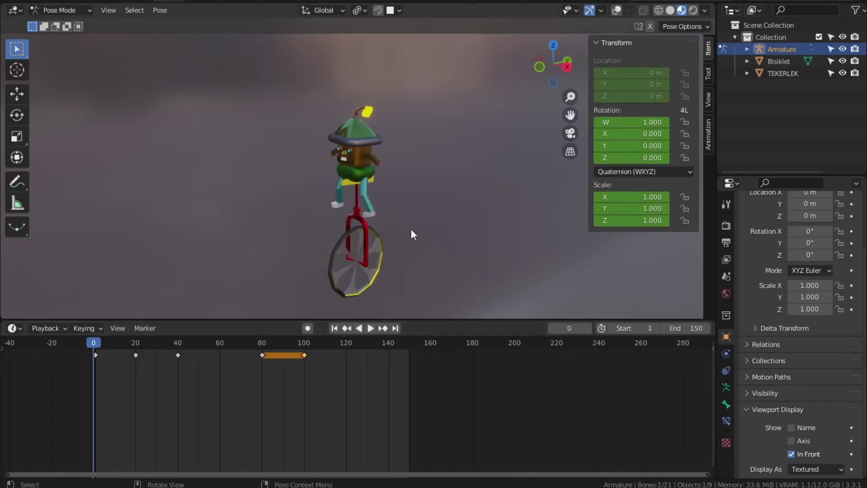
left_click_drag(172, 342, 219, 343)
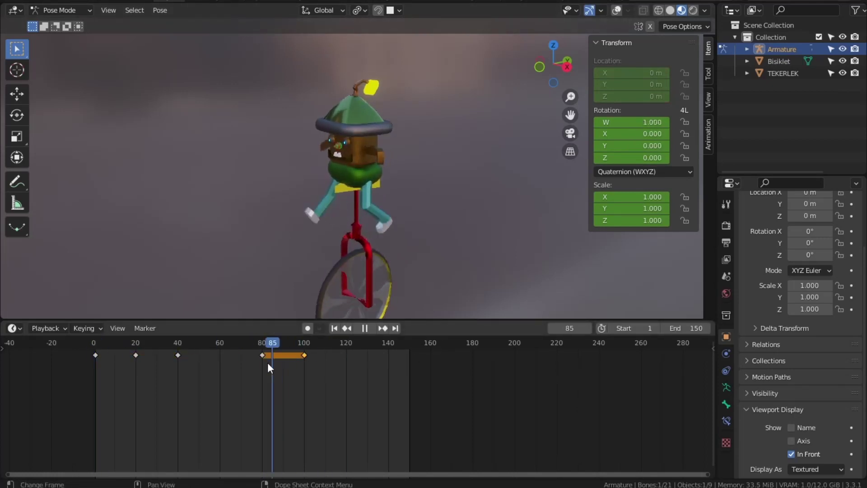
- With the viewport overlays shown again, delete the right forearm bone's keyframe at frame 80 and move its frame-100 keyframe to frame 80
left_click_drag(267, 362, 256, 347)
key("shift+alt+z")
middle_click_drag(406, 217, 466, 224)
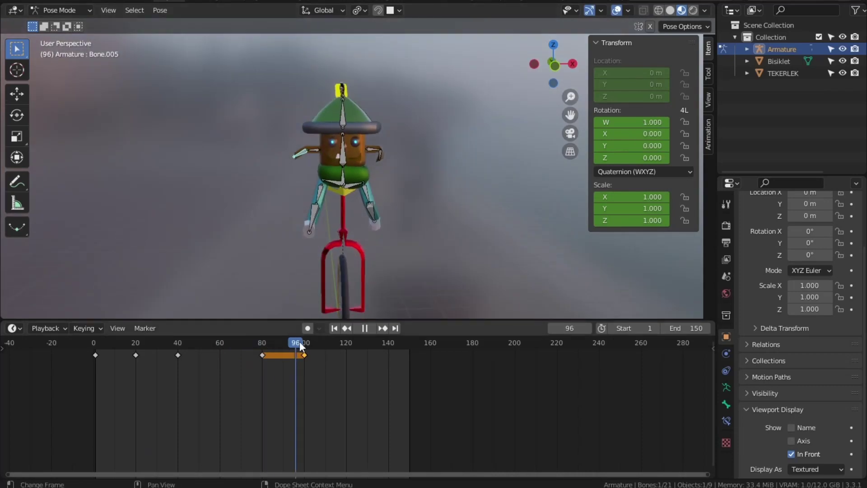
left_click(263, 355)
key("Delete")
left_click(242, 339)
key("space")
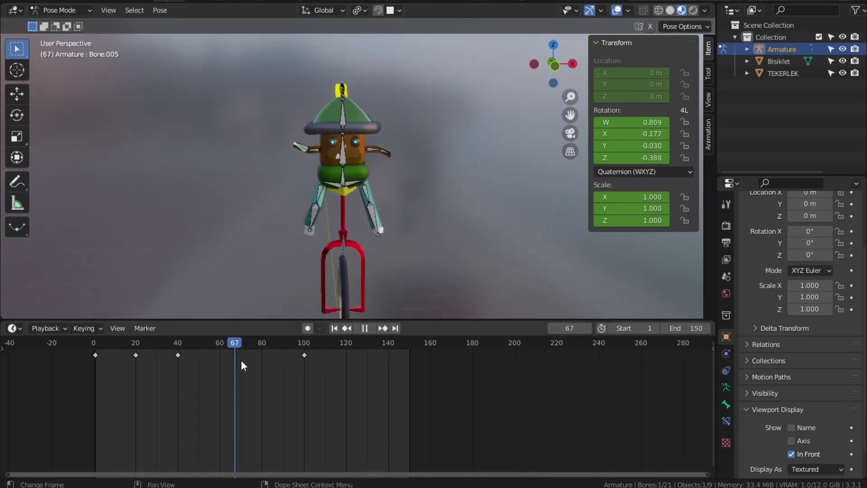
left_click_drag(304, 355, 262, 356)
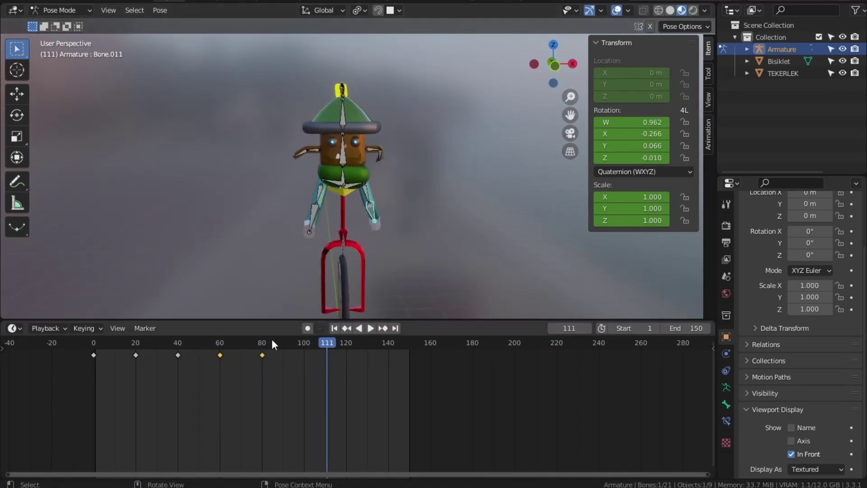
- Duplicate the lower leg bone's keyframe to frame 100 to continue its motion
key("shift+d")
left_click(436, 369)
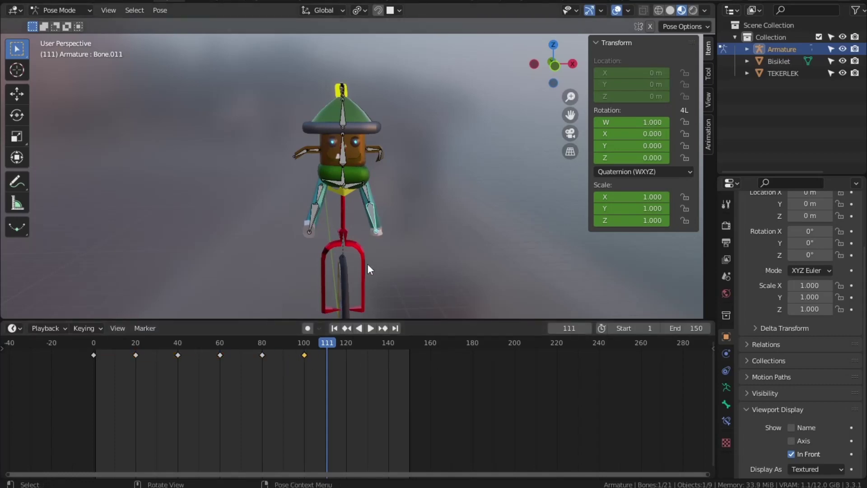
key("shift+d")
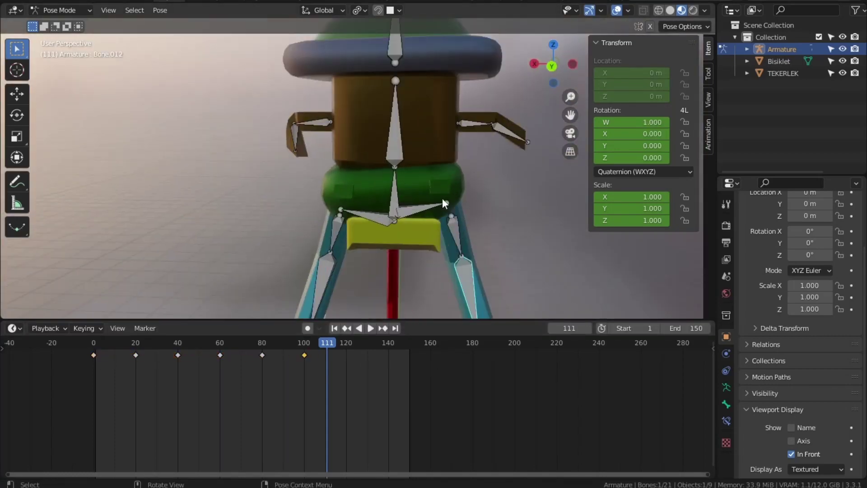
- Duplicate the frame-0 keyframe to extend the bone motion and scrub the animation to frame 102
left_click(93, 355)
key("shift+d")
left_click(315, 368)
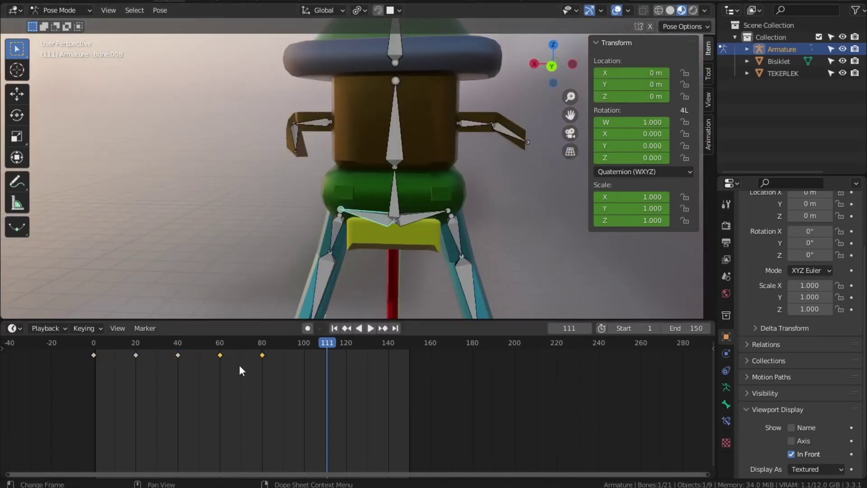
left_click_drag(156, 371, 309, 358)
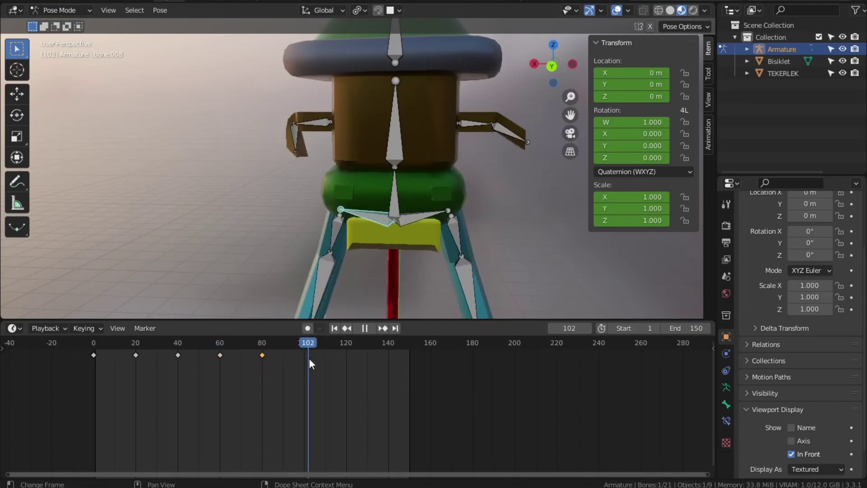
- Select the leg and arm bones one after another from several sides to examine their keyframes on the timeline
scroll(338, 221, "down", 2)
left_click(339, 225)
left_click(417, 226)
middle_click_drag(317, 234, 392, 152)
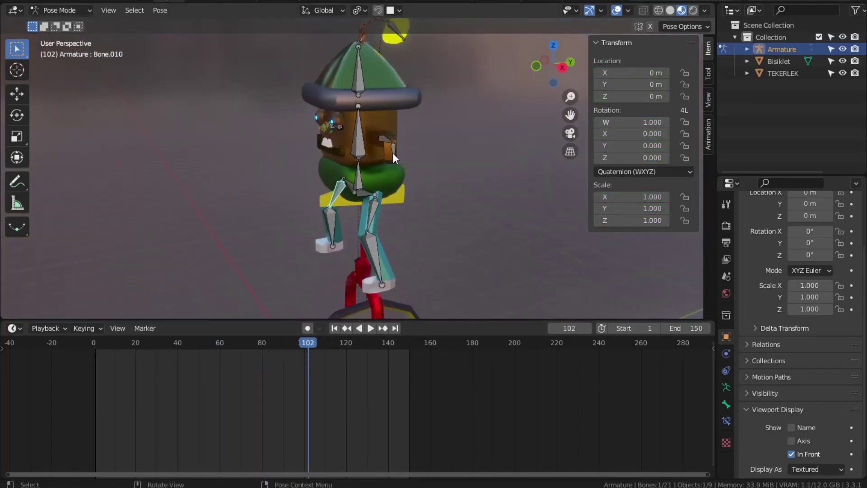
left_click(392, 152)
middle_click_drag(317, 253, 270, 161)
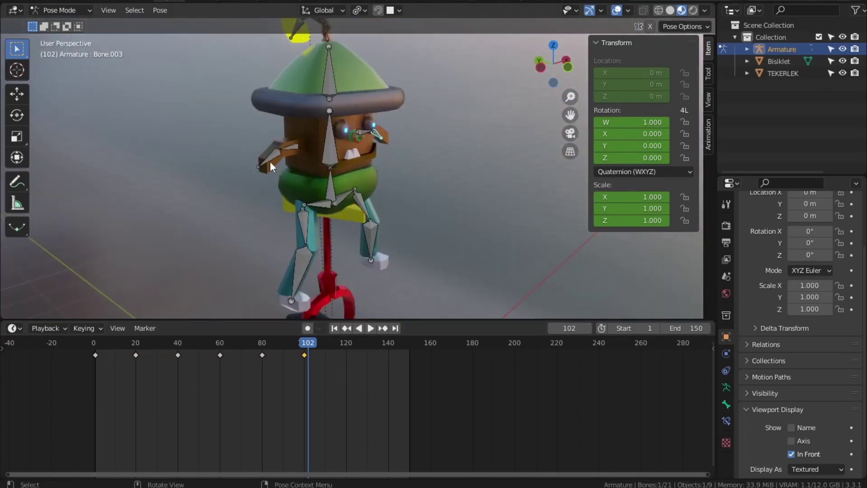
left_click(270, 161)
left_click(269, 159)
middle_click_drag(310, 251, 411, 140)
left_click(402, 136)
- Set the animation's end frame to 104 and play it, viewing the whole unicycle
left_click_drag(695, 329, 664, 329)
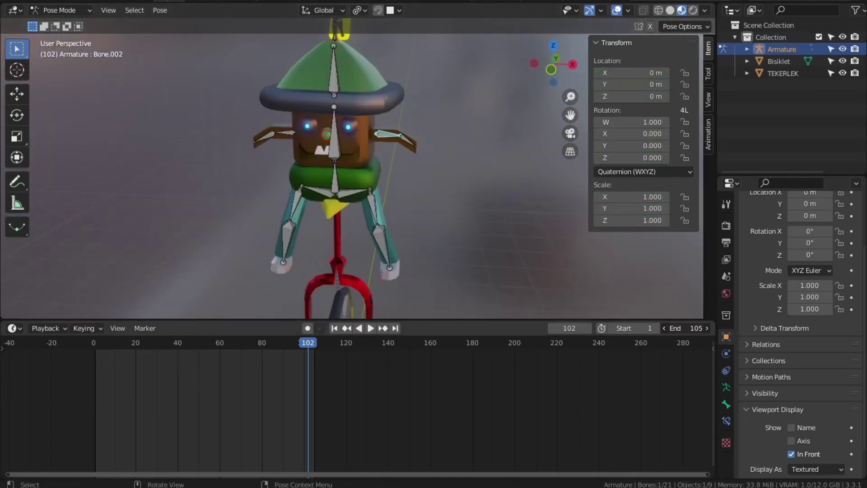
left_click(370, 329)
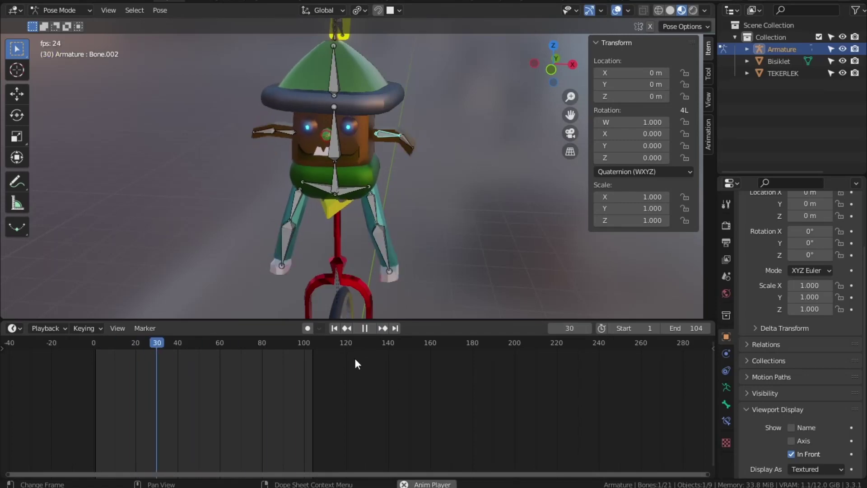
middle_click_drag(397, 235, 479, 271)
scroll(479, 270, "down", 5)
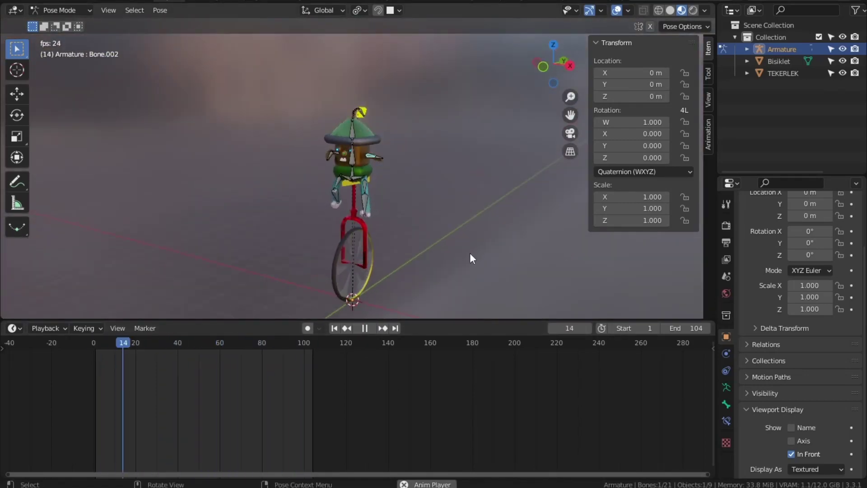
- Set the animation's end frame to 93, review the loop from several angles with the overlays hidden, and stop playback at frame 40
left_click_drag(691, 328, 677, 328)
scroll(496, 244, "up", 3)
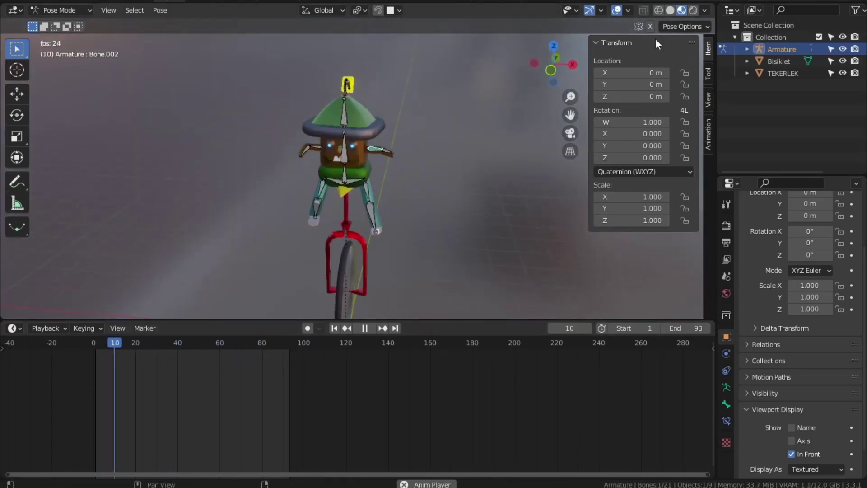
middle_click_drag(497, 244, 451, 194)
middle_click_drag(519, 173, 387, 194)
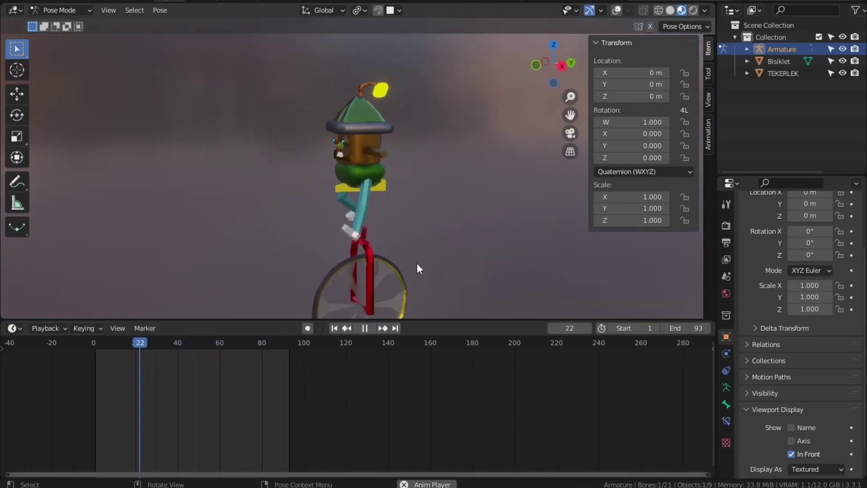
middle_click_drag(410, 289, 462, 226)
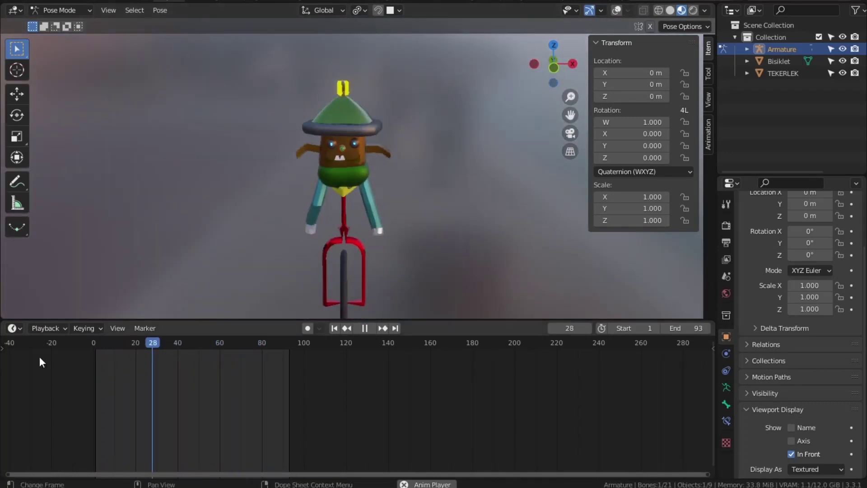
left_click(364, 328)
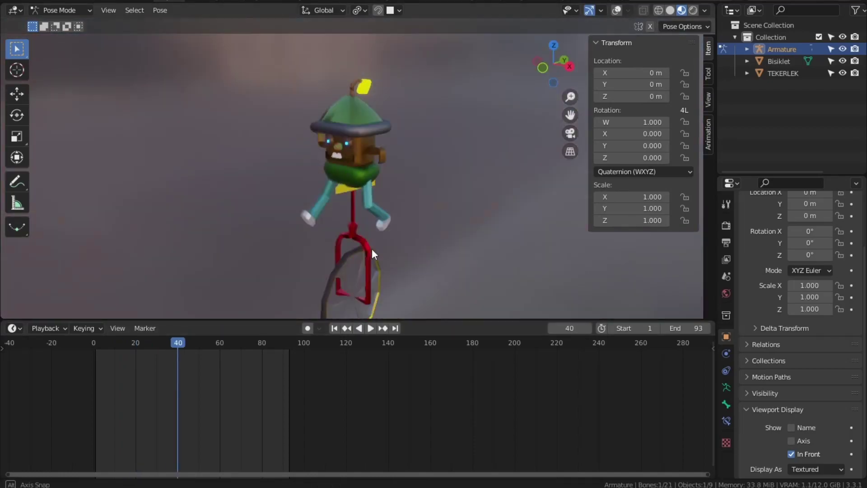